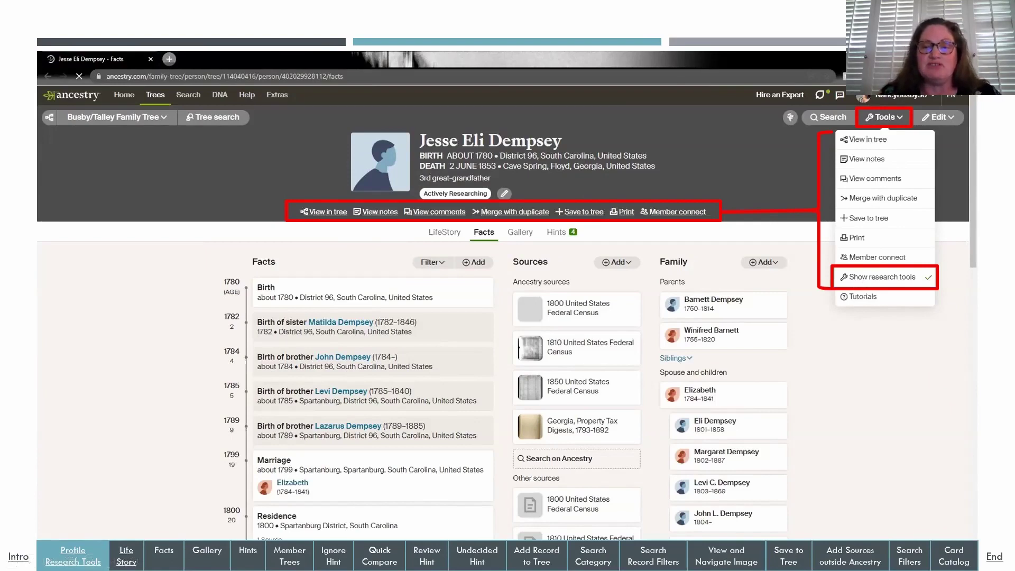
View the profiled ancestor in the pedigree tree and open his person card
key(Right)
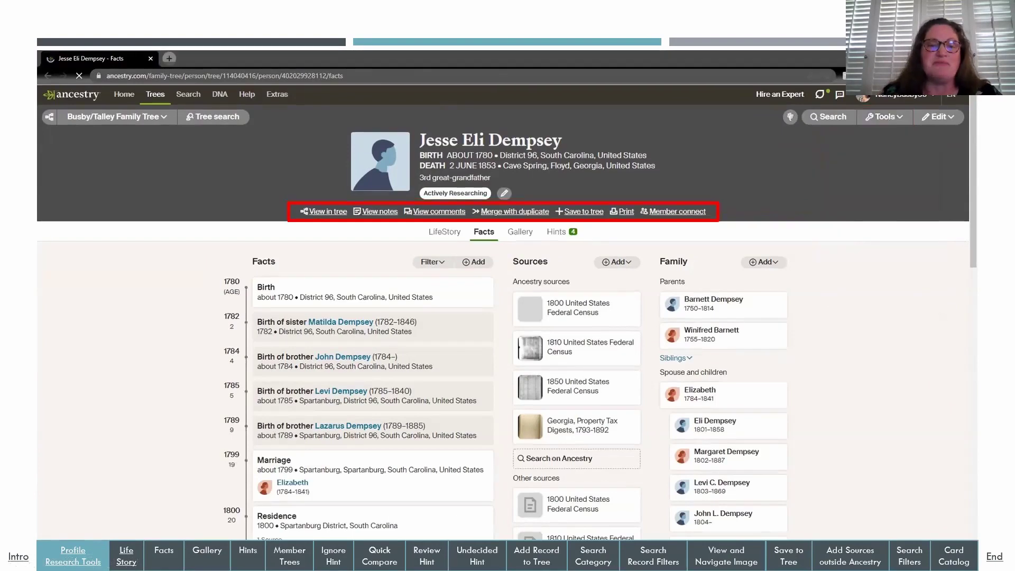
key(Right)
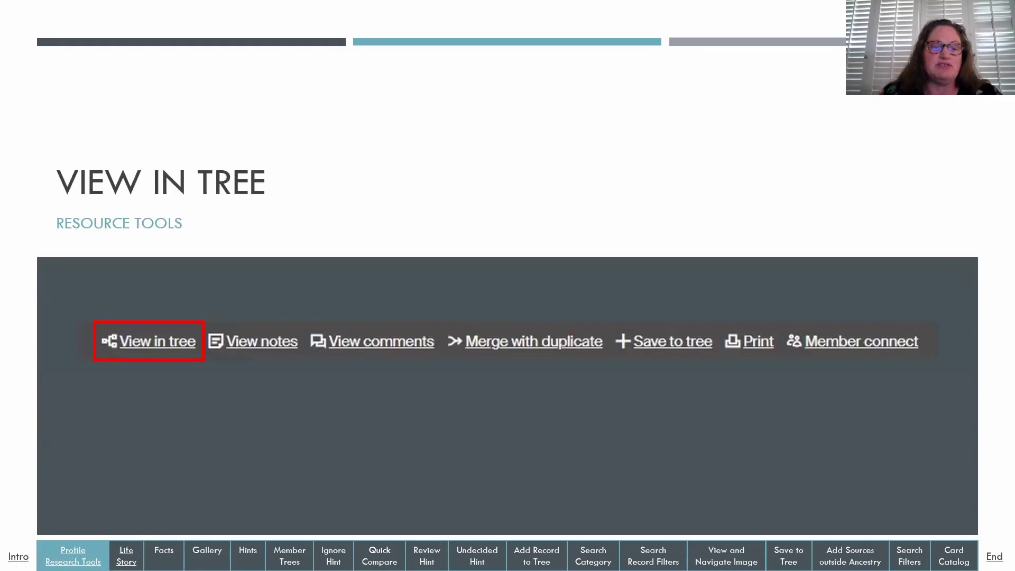
key(Right)
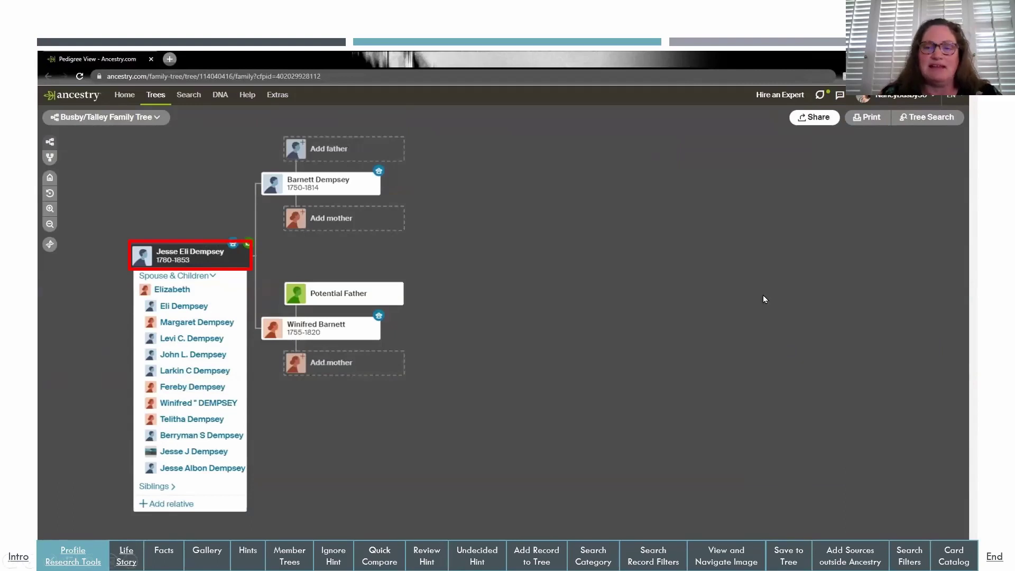
click(573, 271)
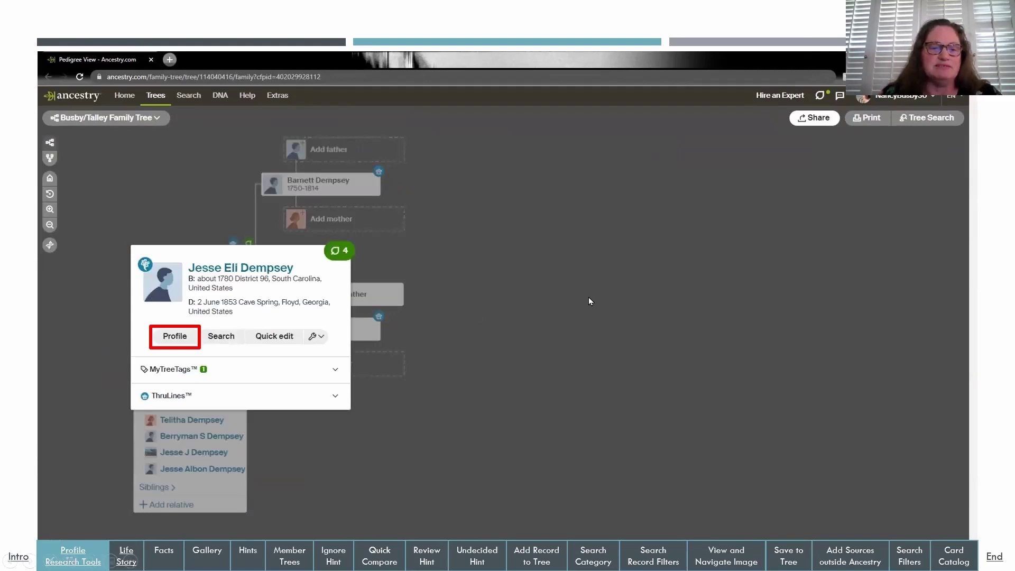
Review the notes, comments and MyTreeTags attached to the ancestor's profile
key(Right)
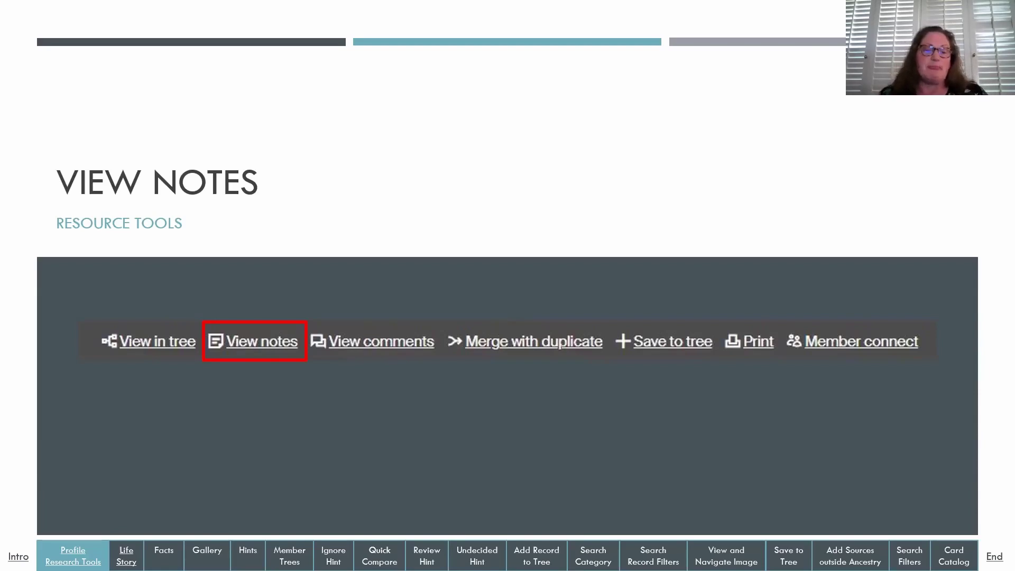
key(Right)
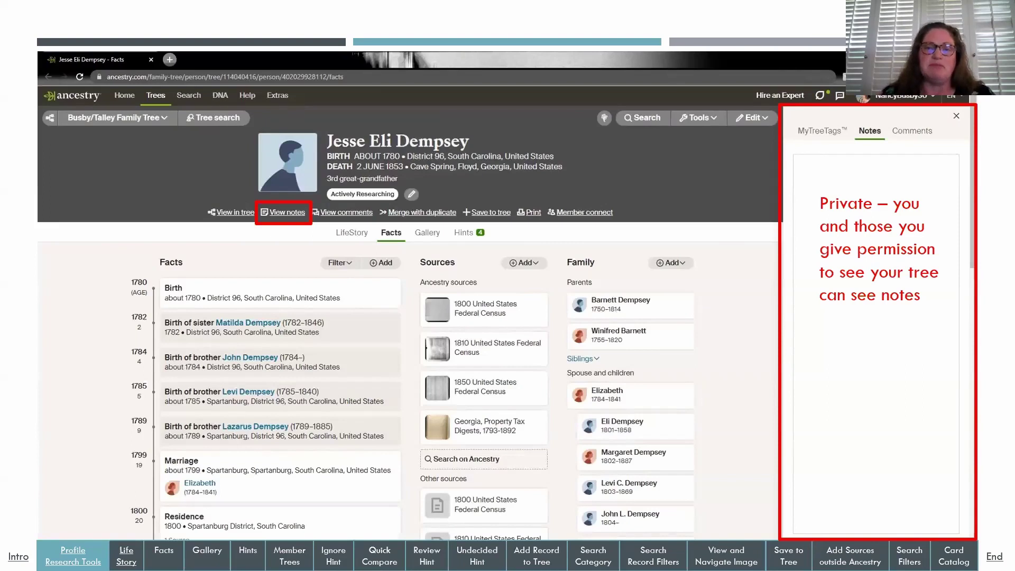
click(929, 340)
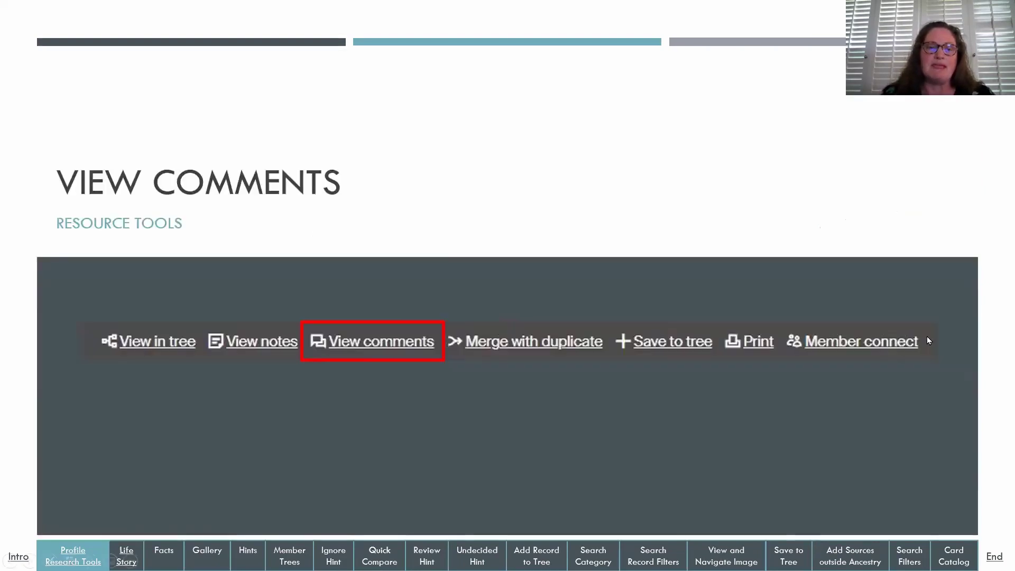
click(963, 339)
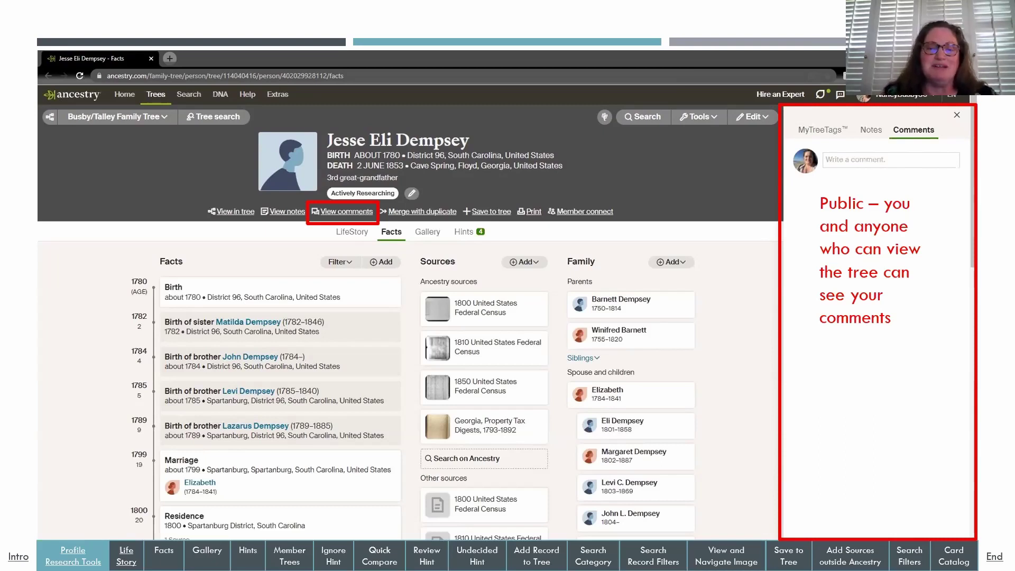
click(758, 276)
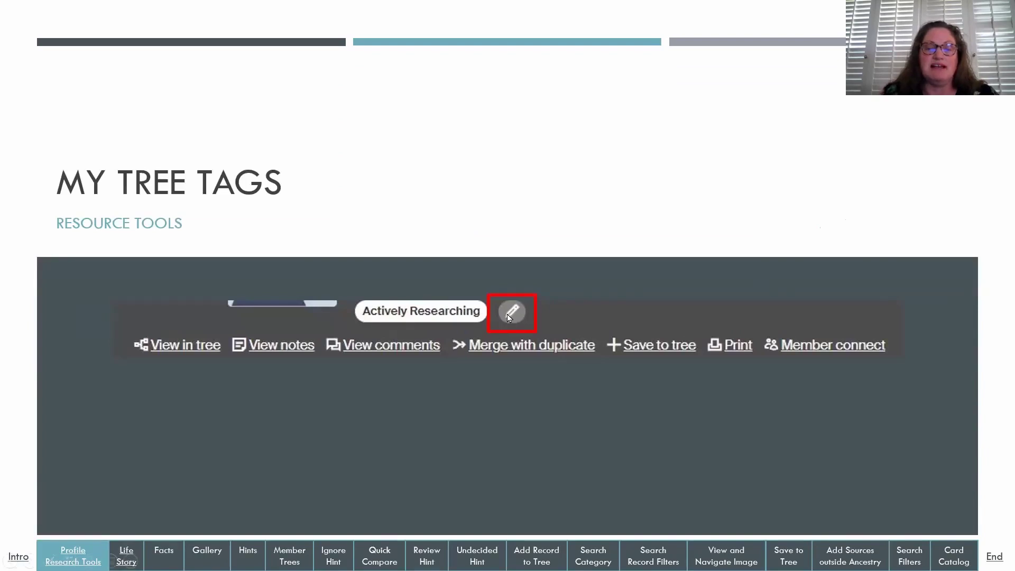
click(739, 245)
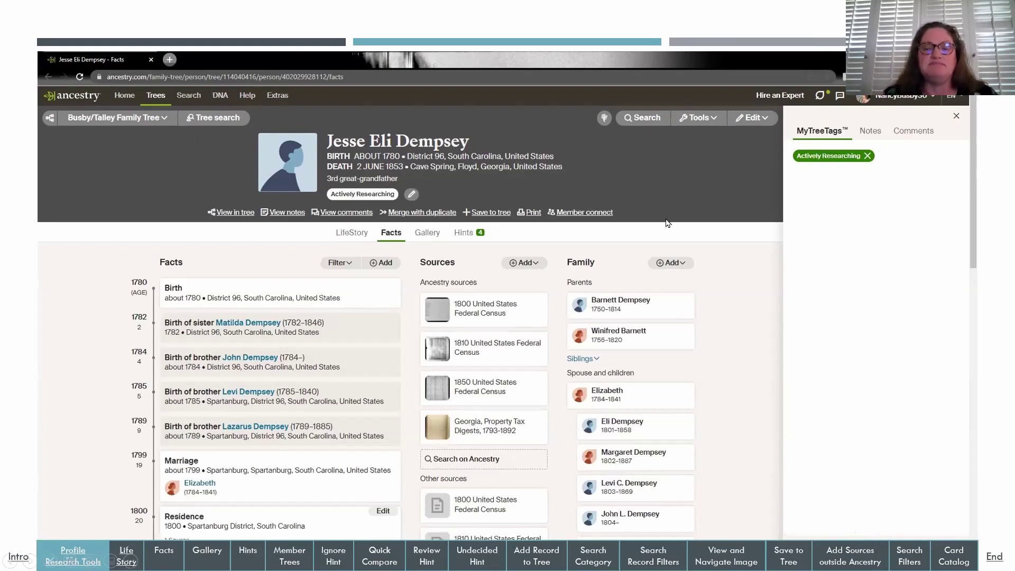
Merge the ancestor's father with his differently spelled duplicate in the tree, keeping Person 1's name and death facts
click(722, 197)
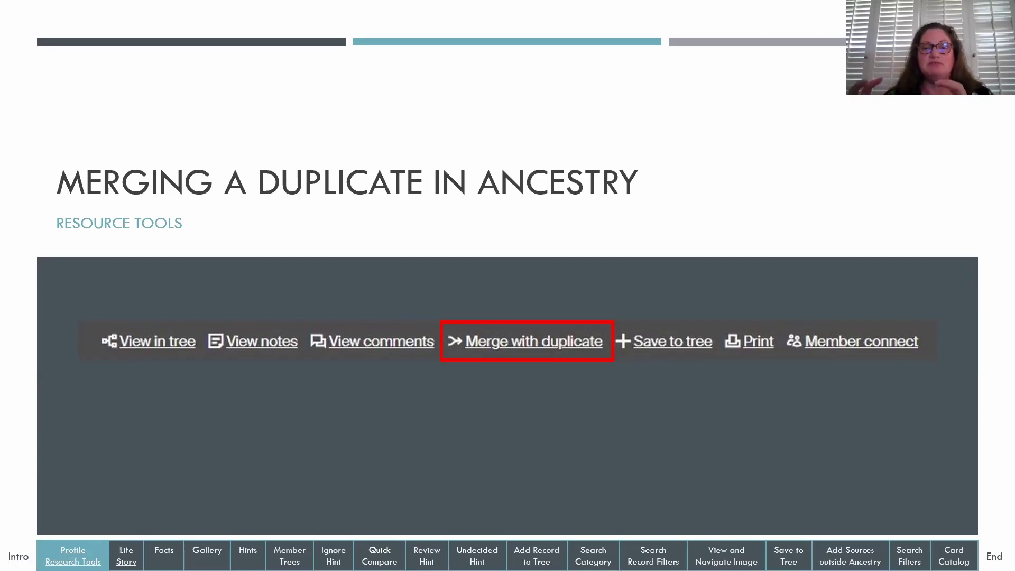
click(821, 242)
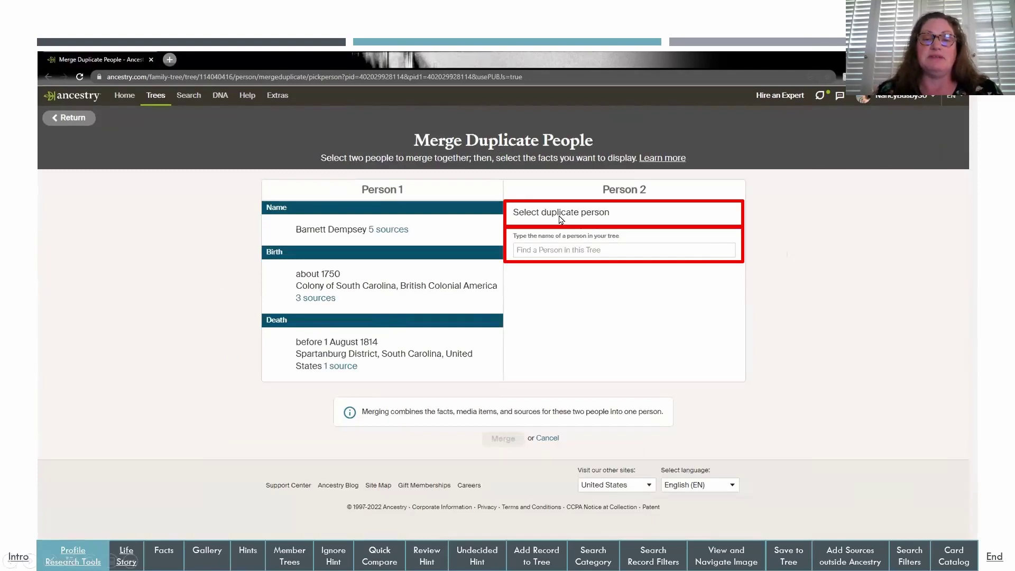
click(544, 253)
text(Barn)
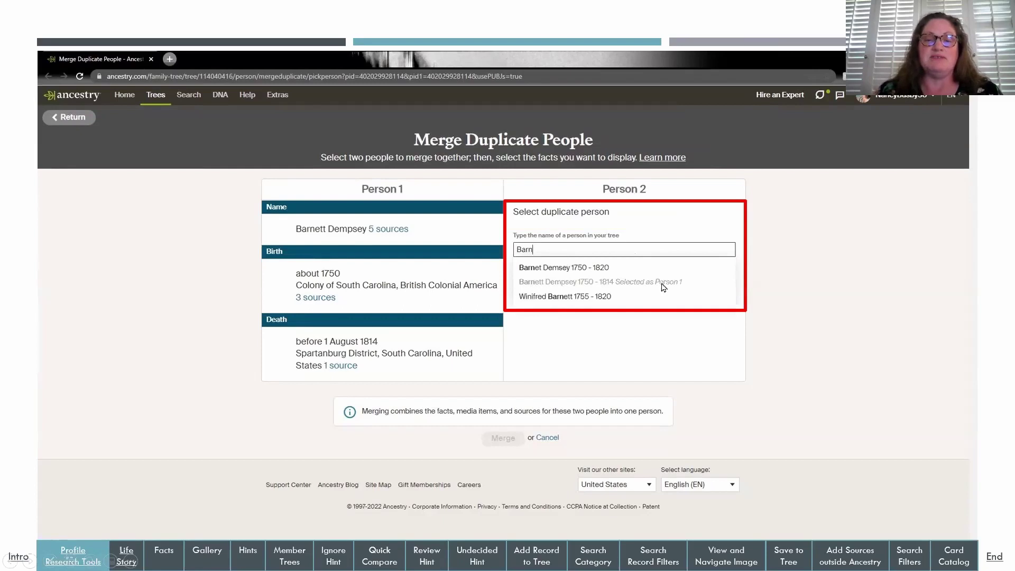
click(568, 270)
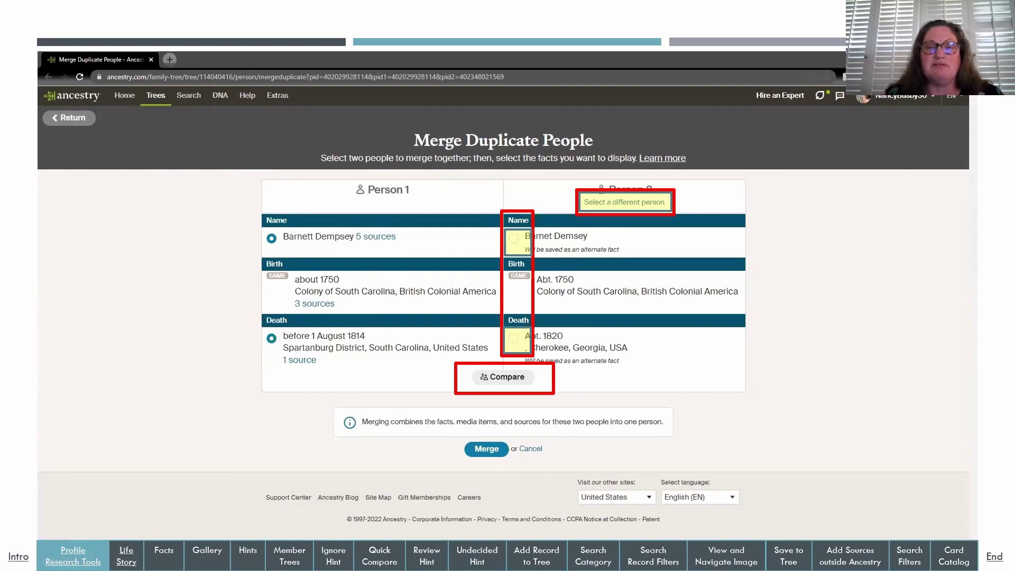
click(502, 376)
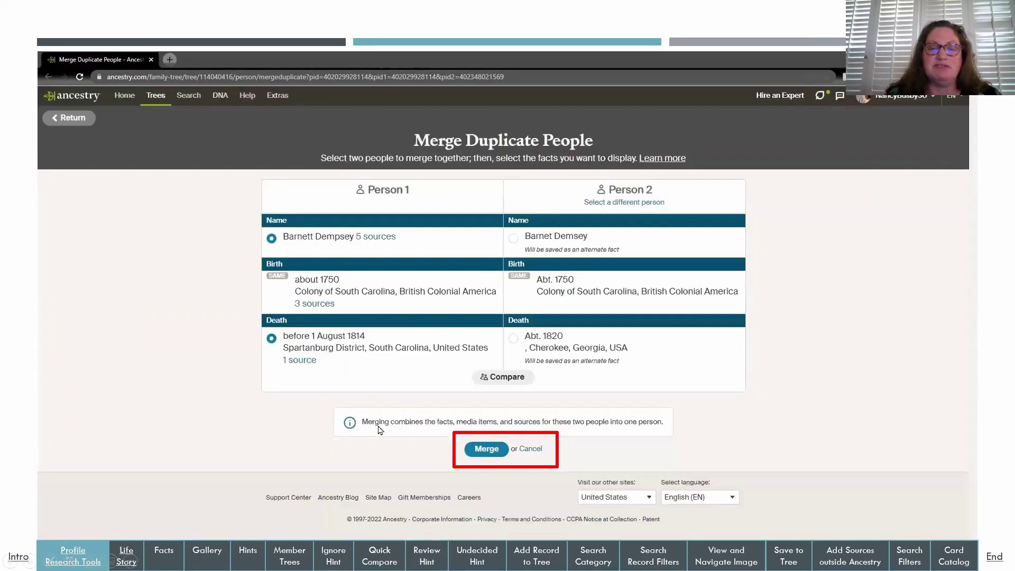
click(484, 449)
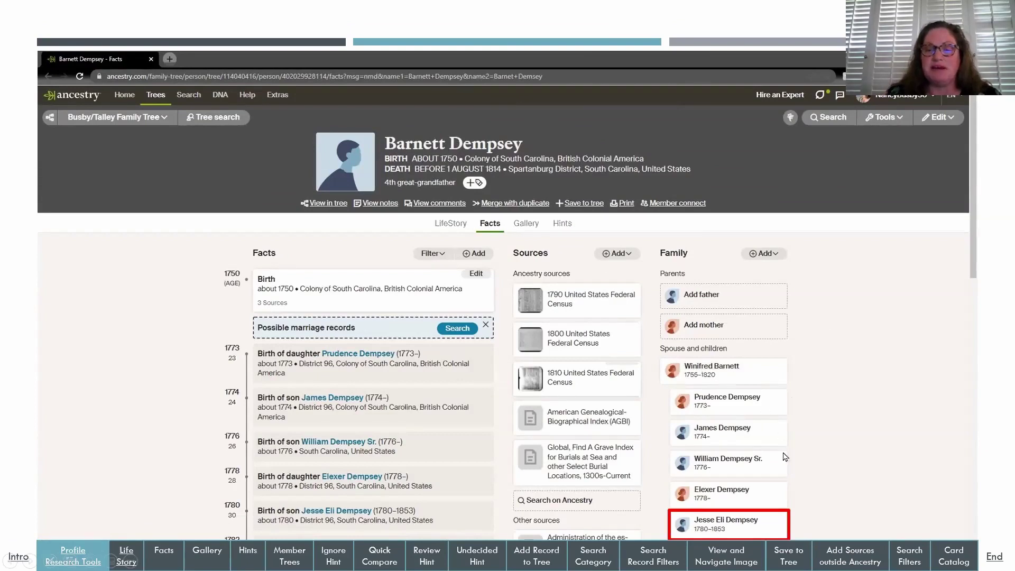
Return to the son's profile and save him to the Doe Family Tree as a new person
click(709, 526)
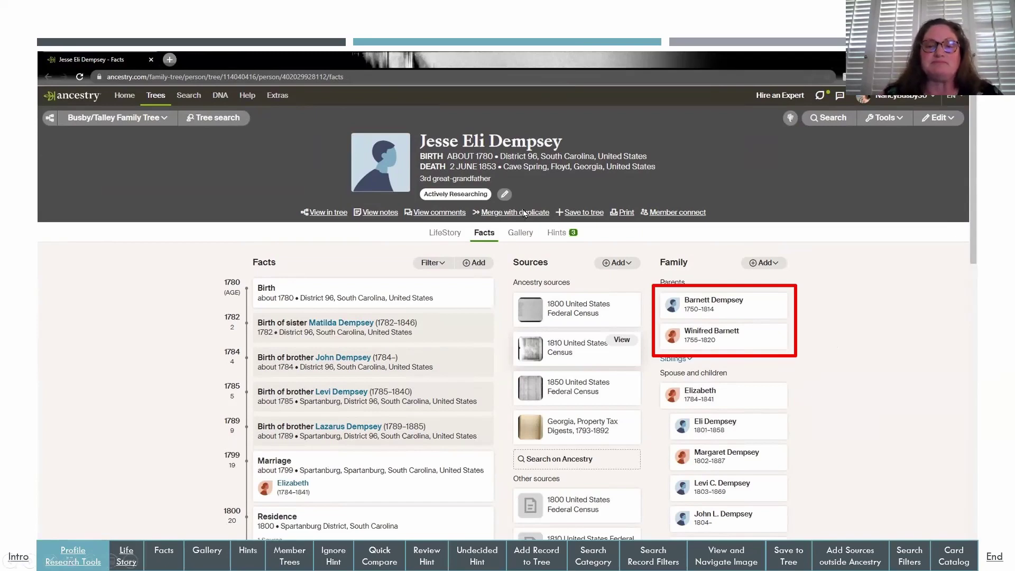
click(854, 385)
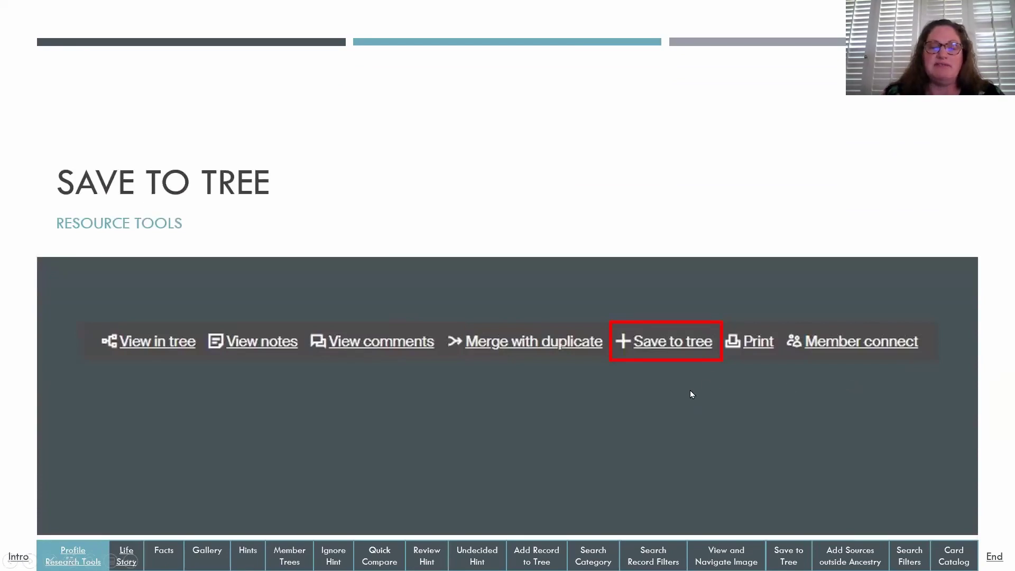
click(677, 358)
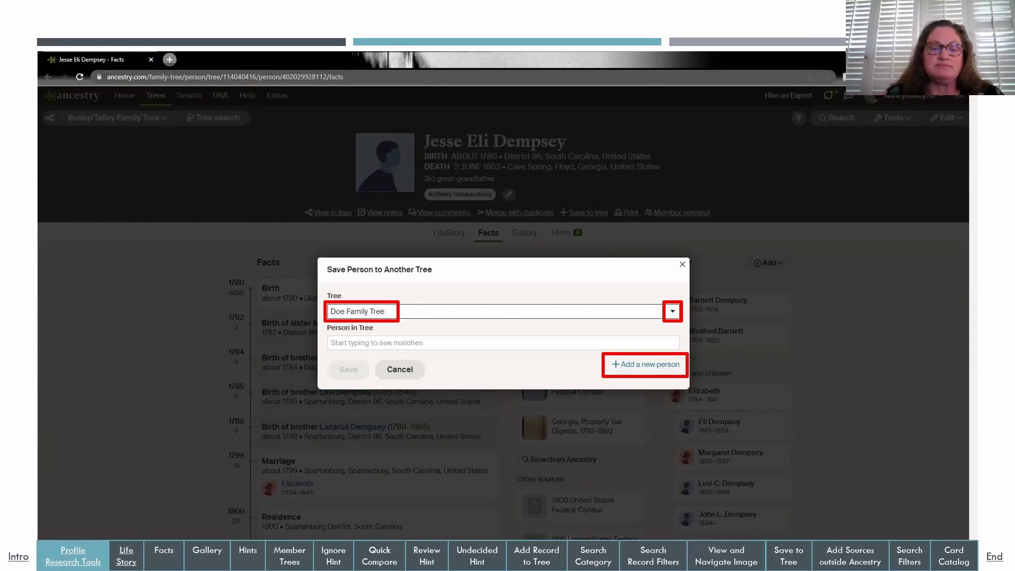
key(Right)
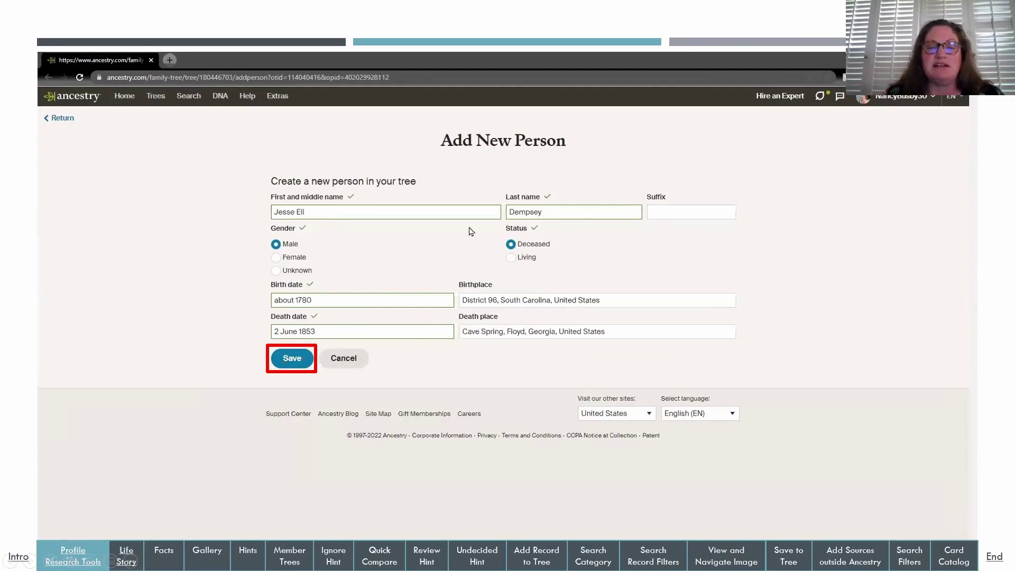
click(292, 360)
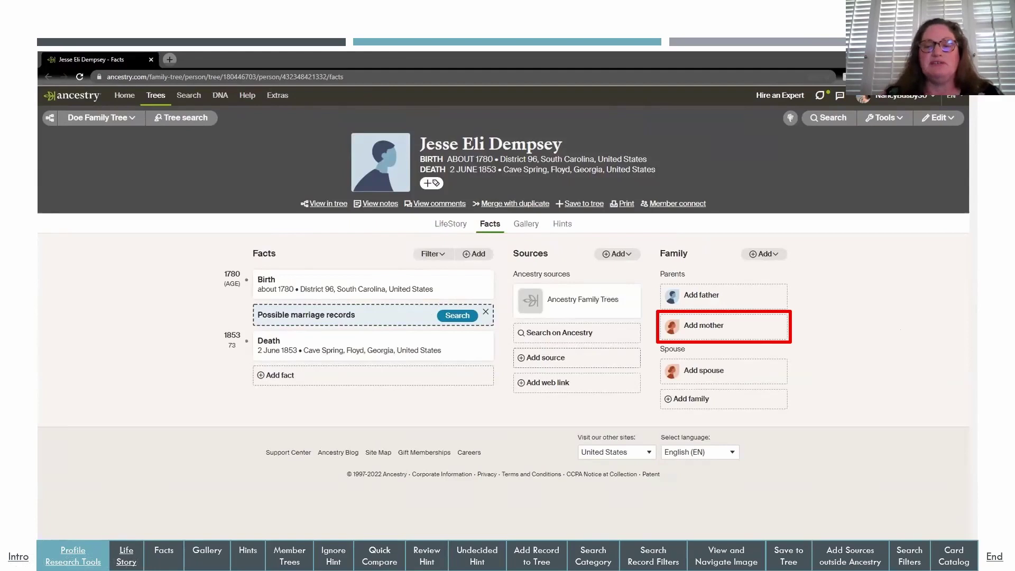
Assign an existing person from the Doe Family Tree as the new person's mother
click(703, 326)
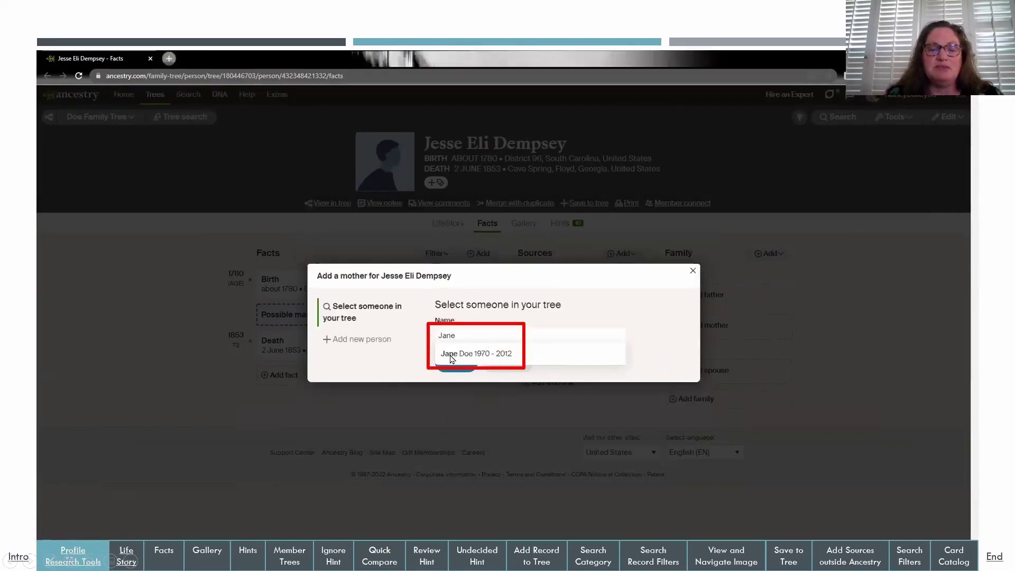
click(482, 355)
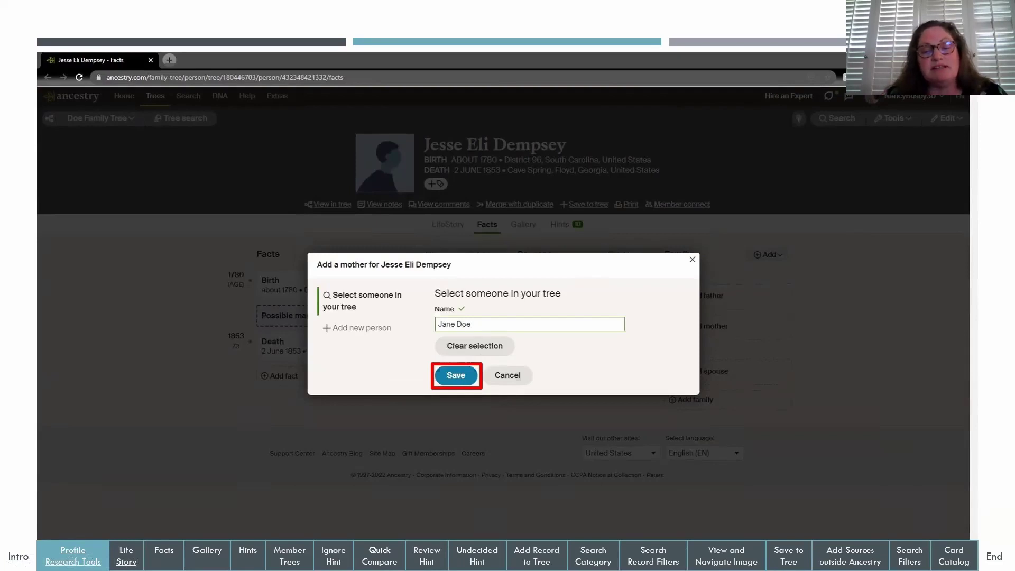
key(Right)
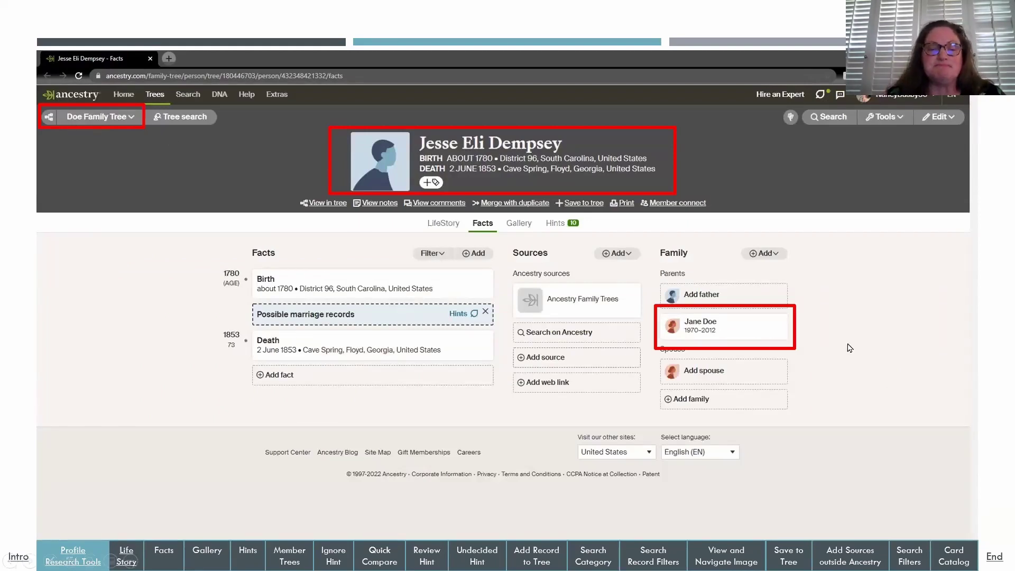
Preview the ancestor's printable profile, examining its customization options, MyCanvas publishing and Save as PDF print settings
key(Right)
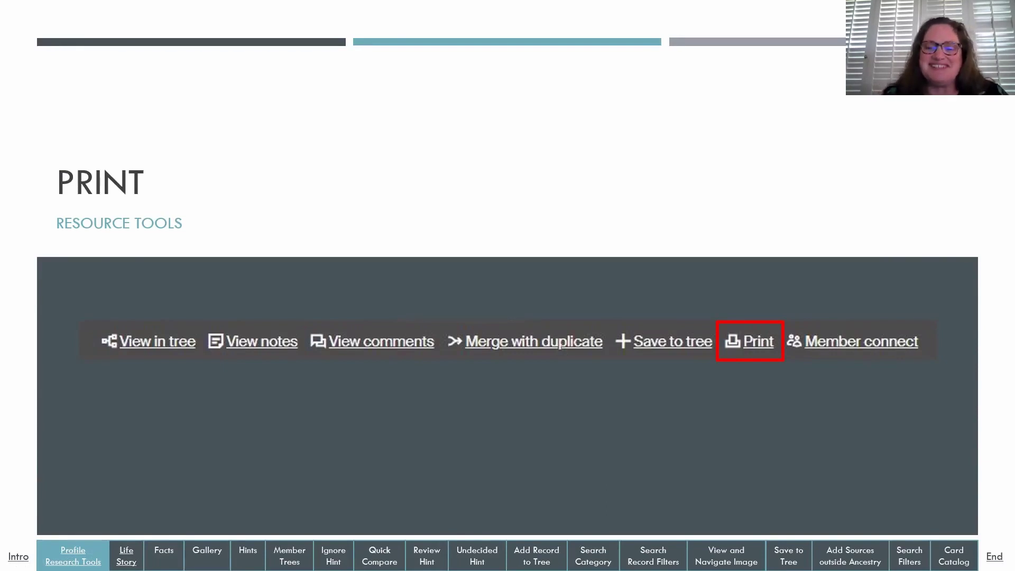
key(Right)
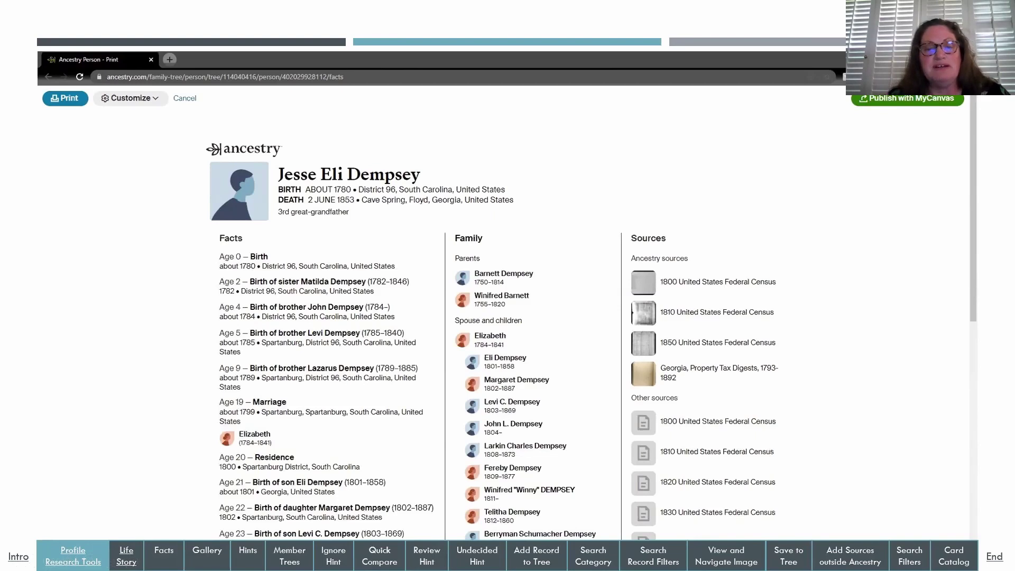
click(170, 278)
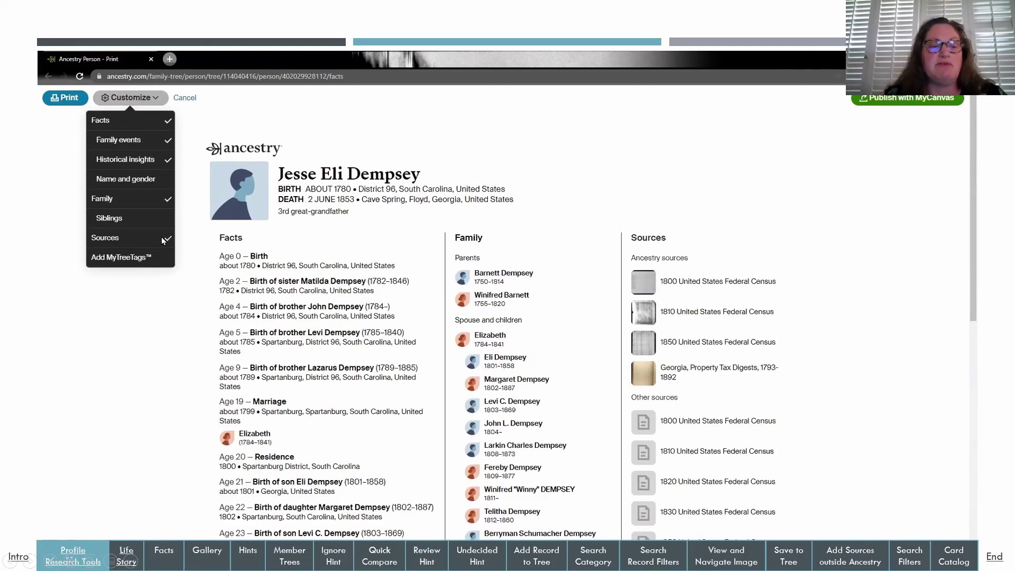
click(198, 223)
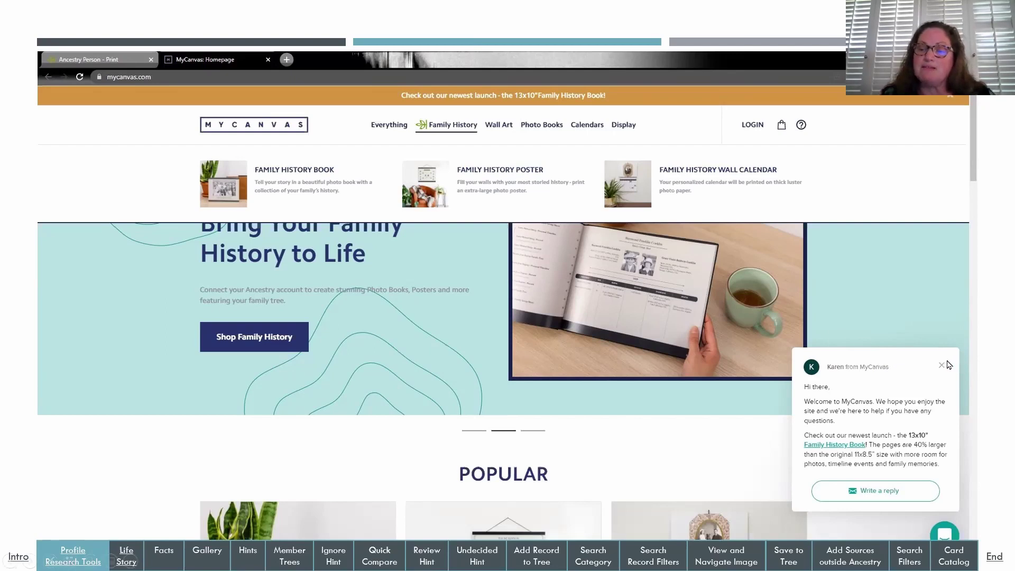
key(ctrl+w)
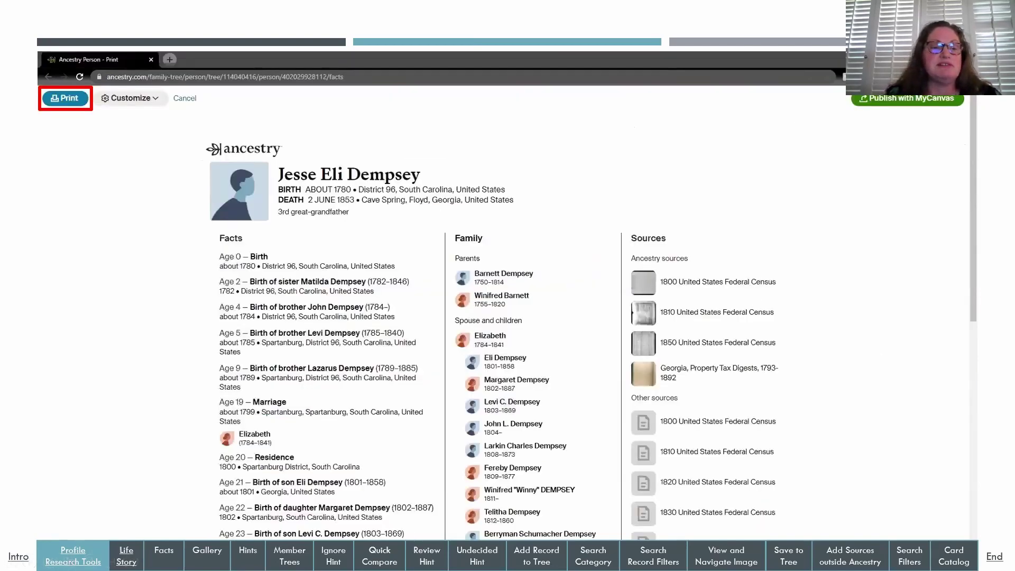
key(Right)
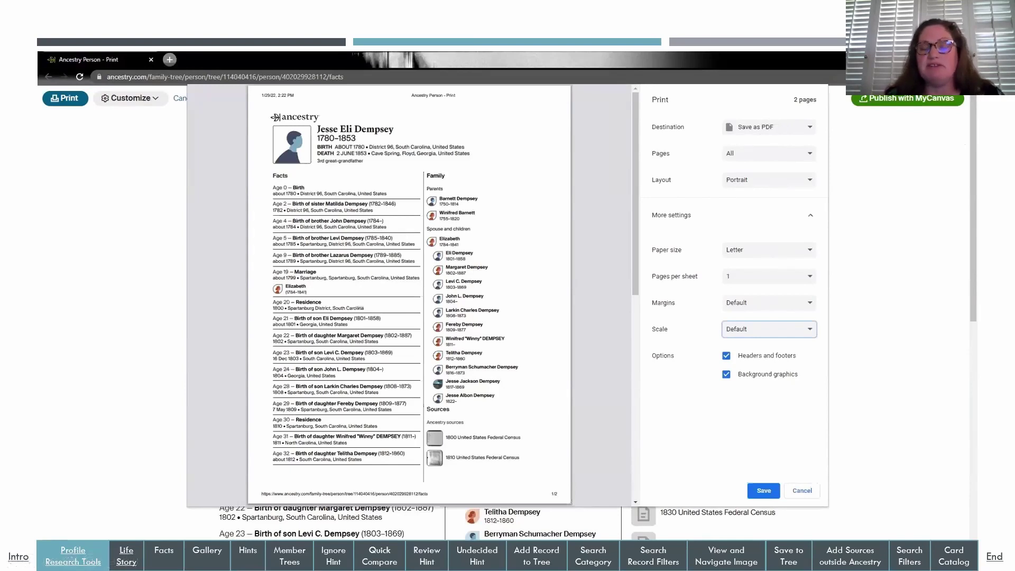
Examine the ancestor's suggested connections in Member Connect and compare the first suggested tree with your own
click(860, 451)
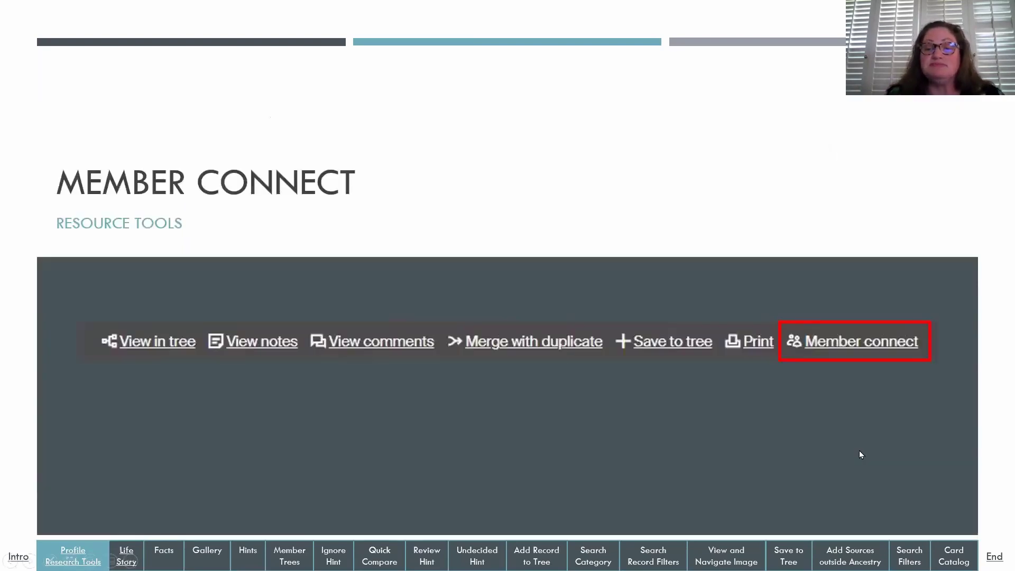
click(657, 425)
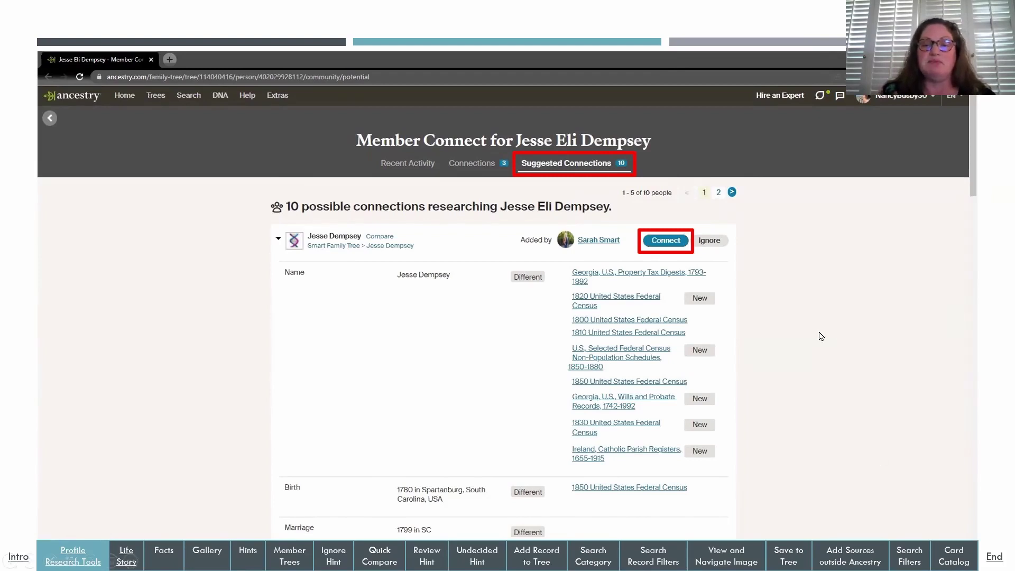
click(667, 241)
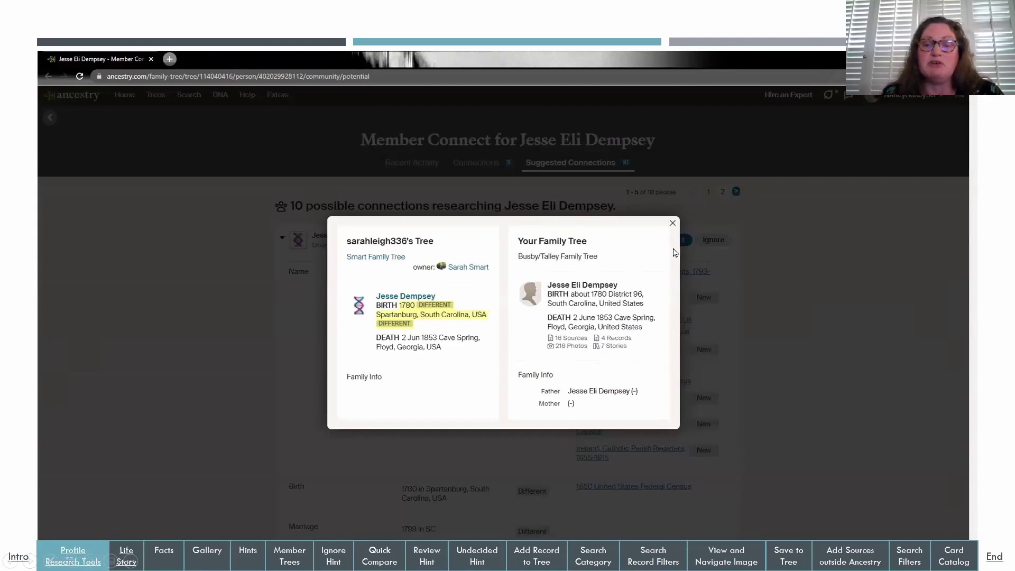
Close the tree comparison and view the ancestor's LifeStory
click(674, 230)
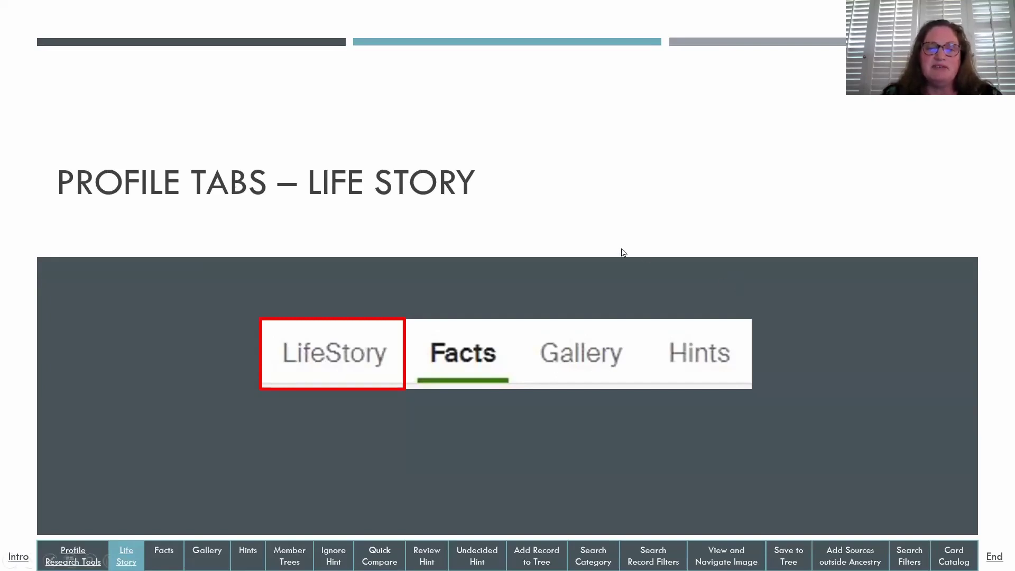
click(526, 225)
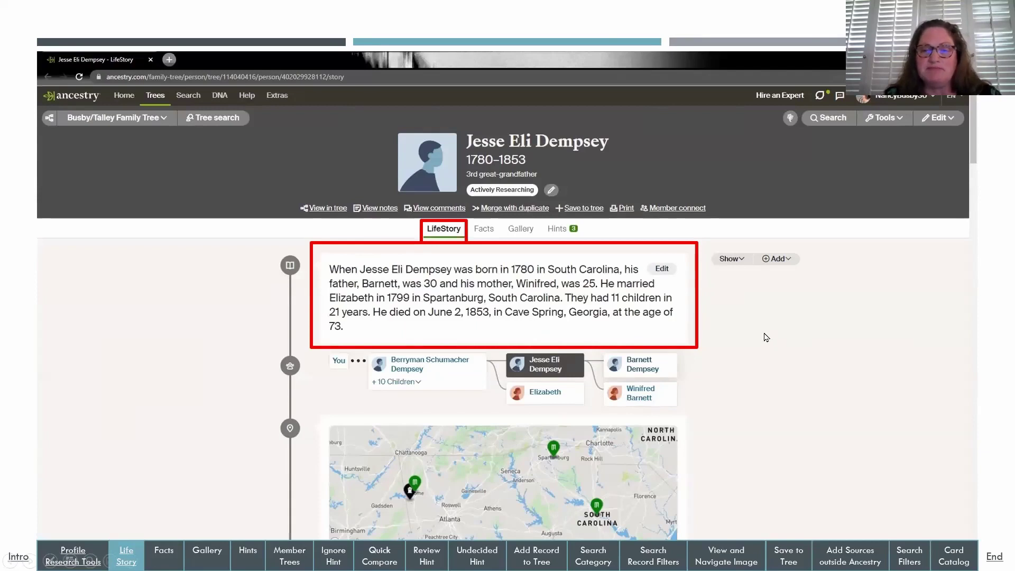
Go to the Create & Manage Trees page and view the tree settings of the Doe Family Tree
key(Right)
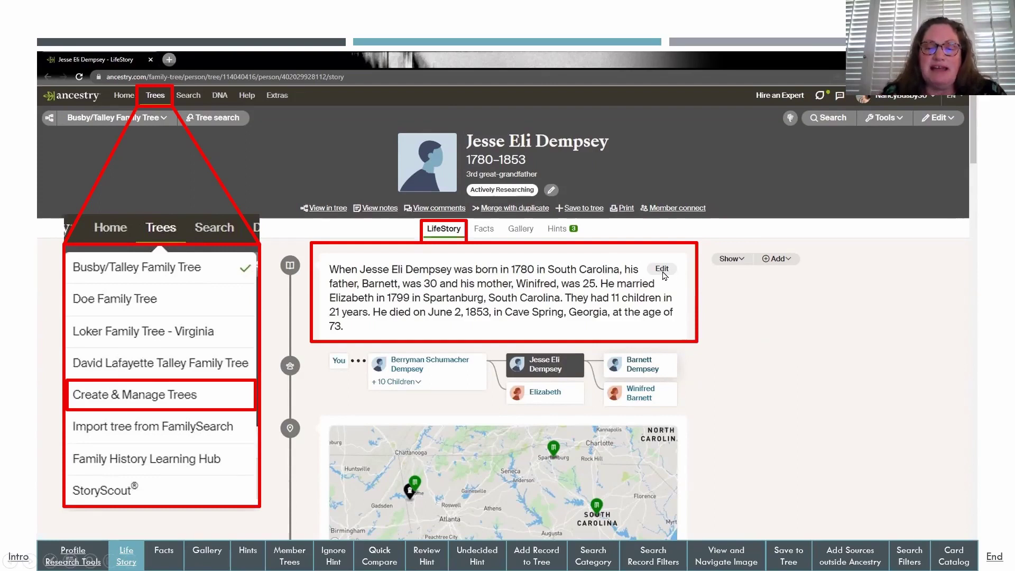
click(750, 324)
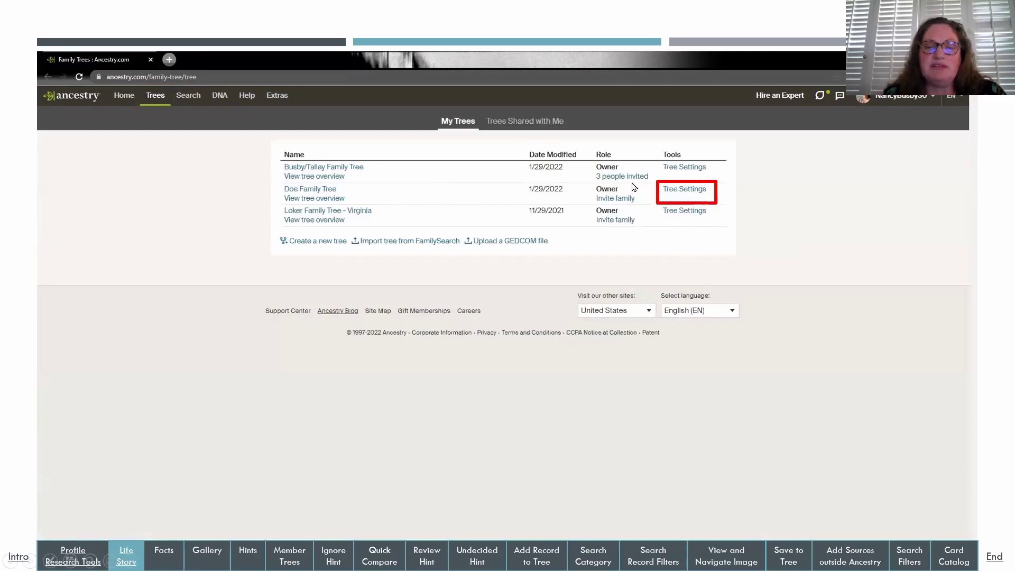
click(679, 191)
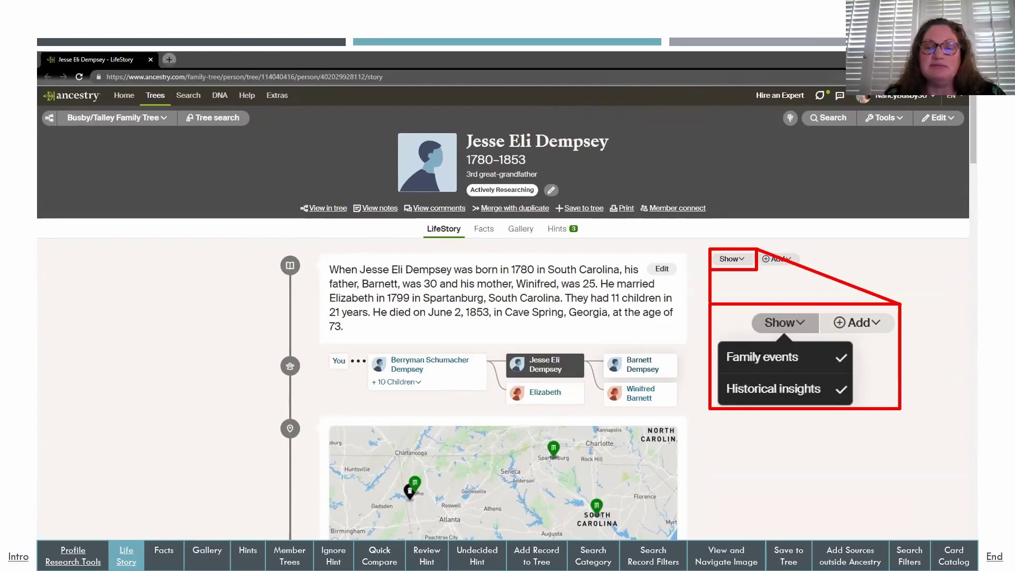
Open the ancestor's introductory LifeStory narrative for editing and save it
key(Right)
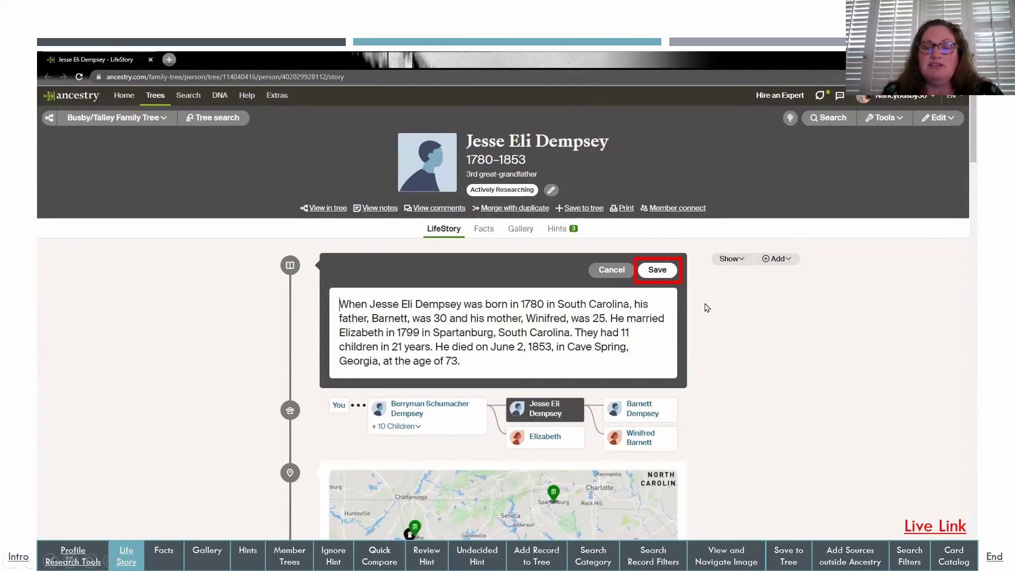
click(655, 272)
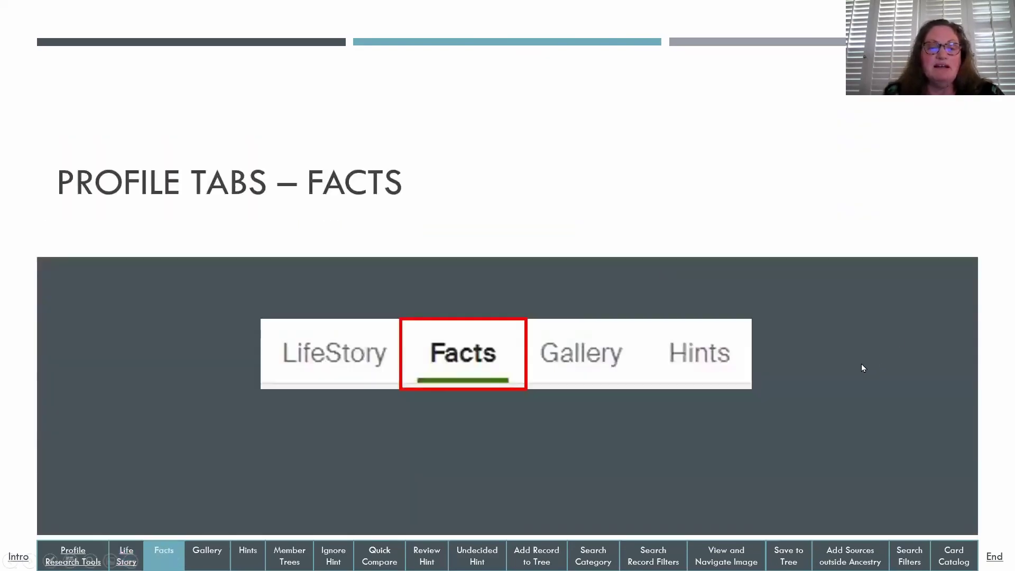
Examine the ancestor's Facts page, covering the Facts, Sources and Family columns and their options for adding facts, sources, web links and family
click(467, 368)
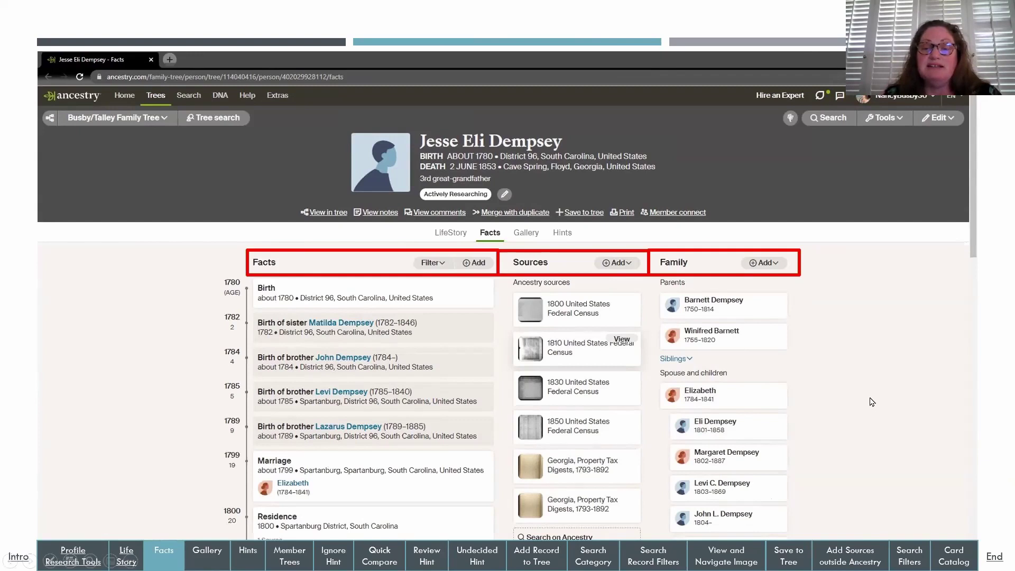
click(813, 342)
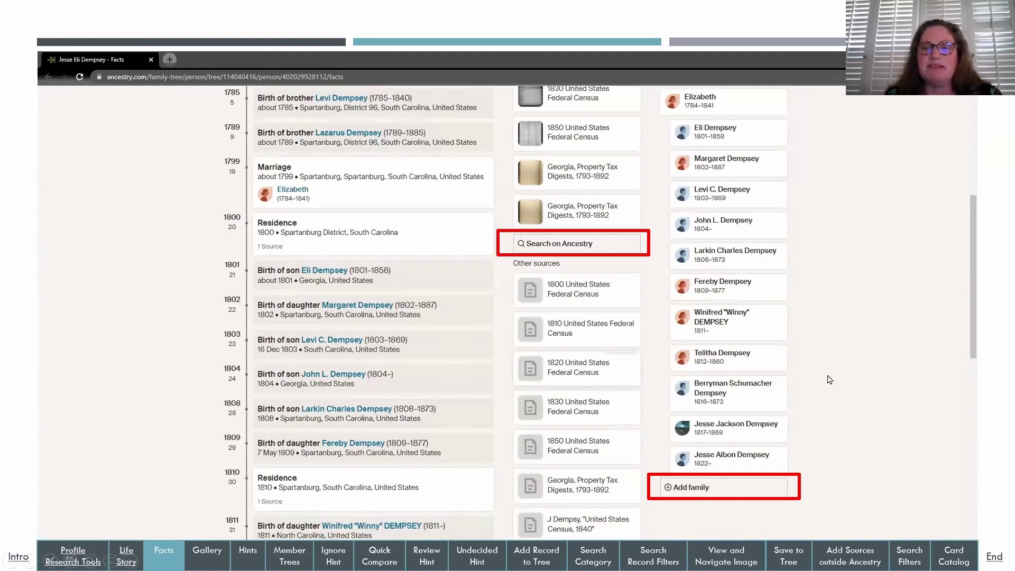
click(561, 451)
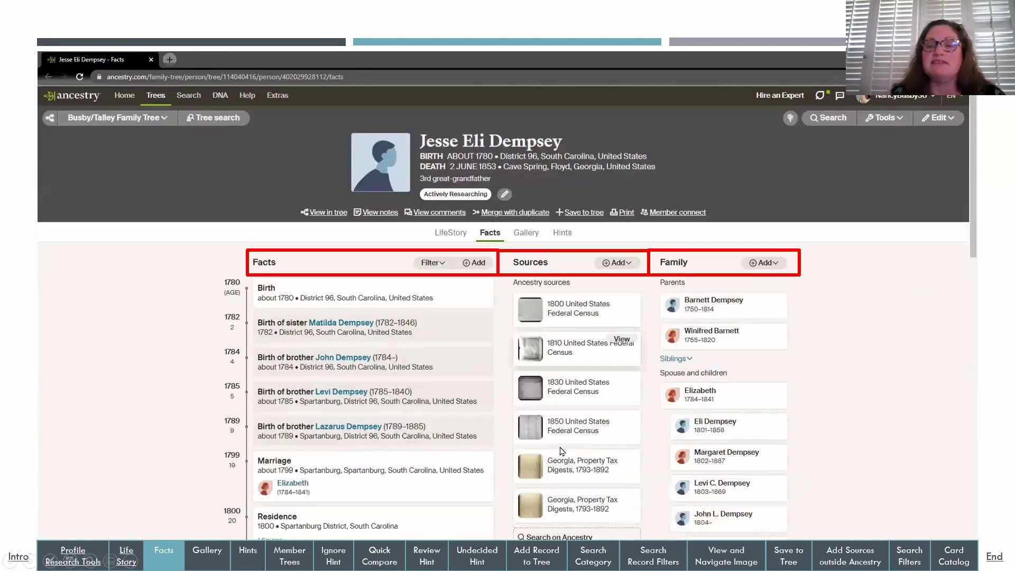
click(561, 450)
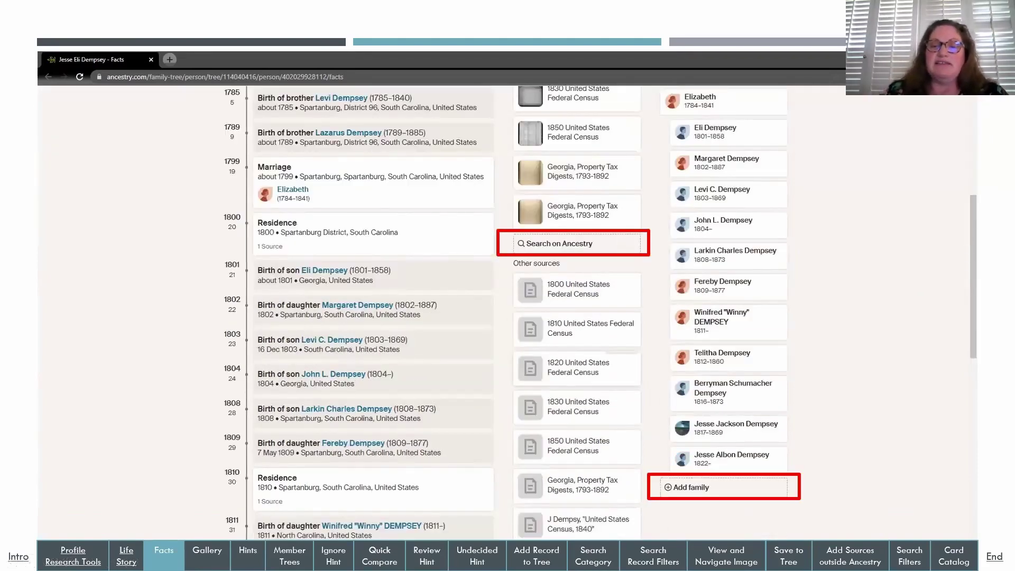
click(864, 437)
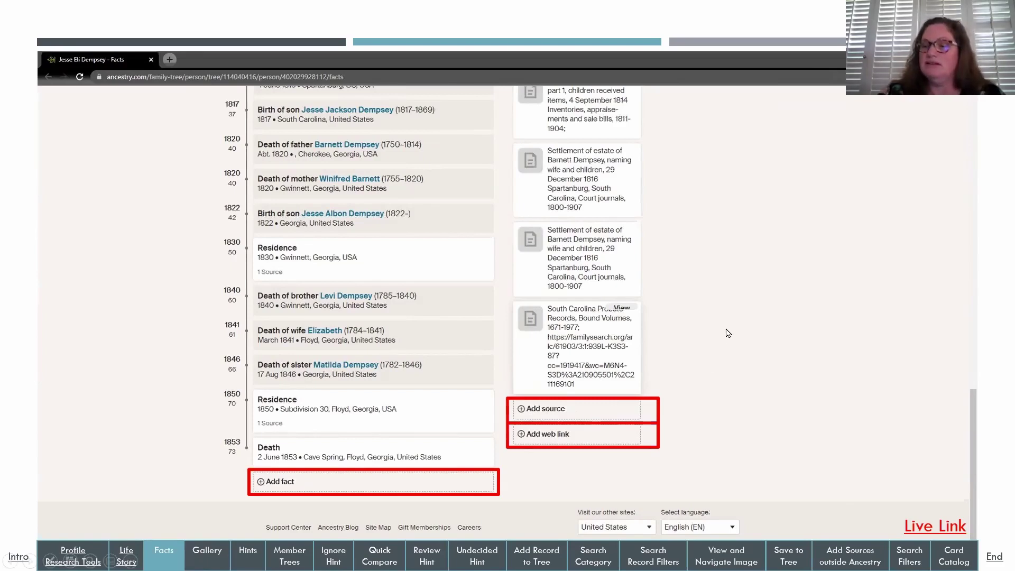
View the ancestor's Gallery and the media types it can be filtered by
key(Right)
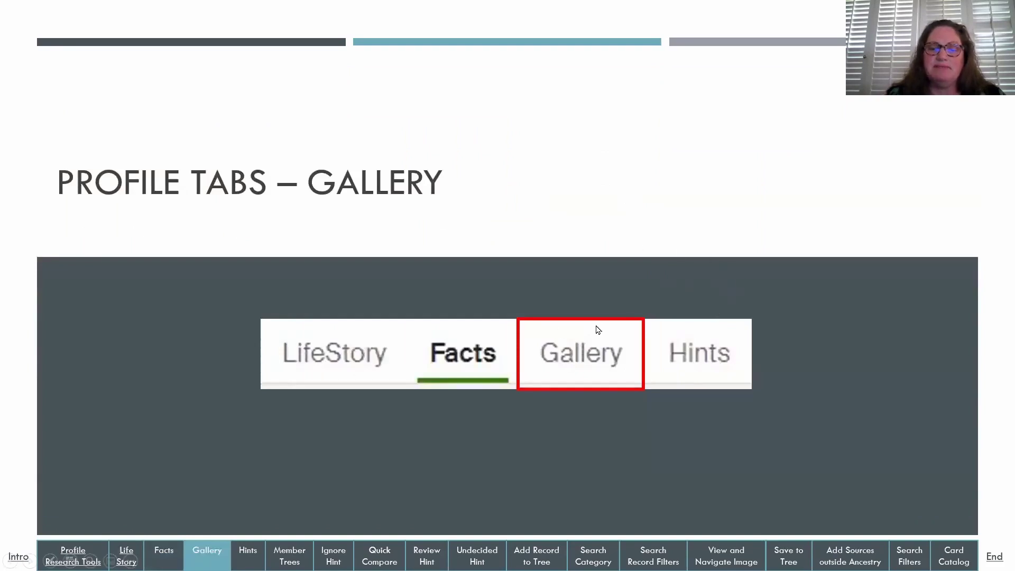
key(Right)
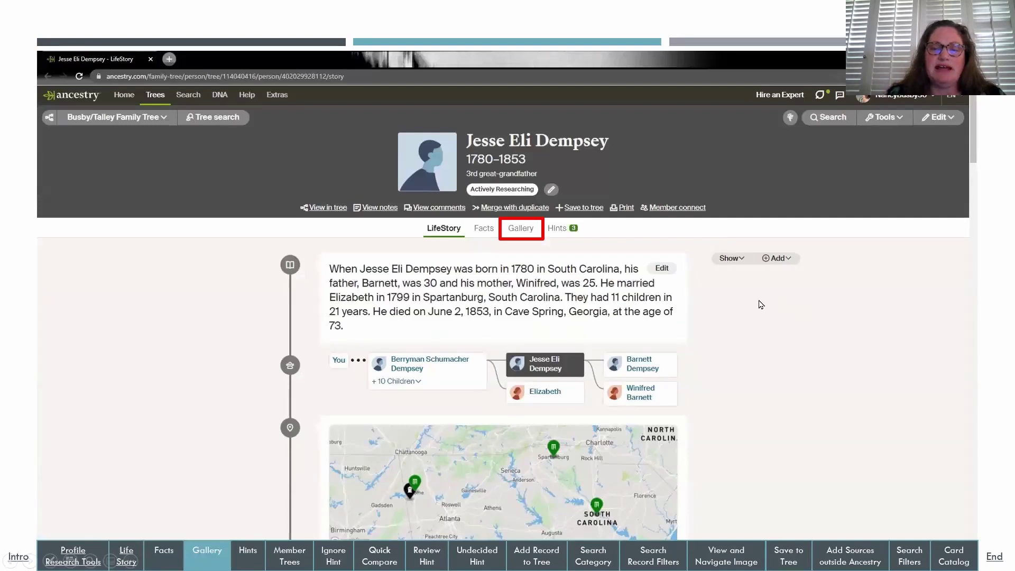
key(Right)
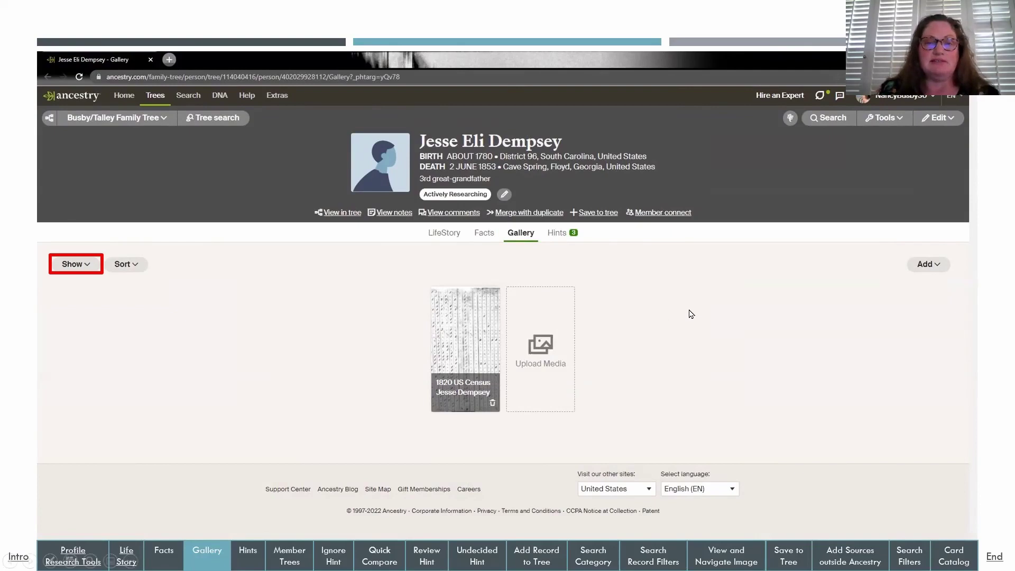
key(Right)
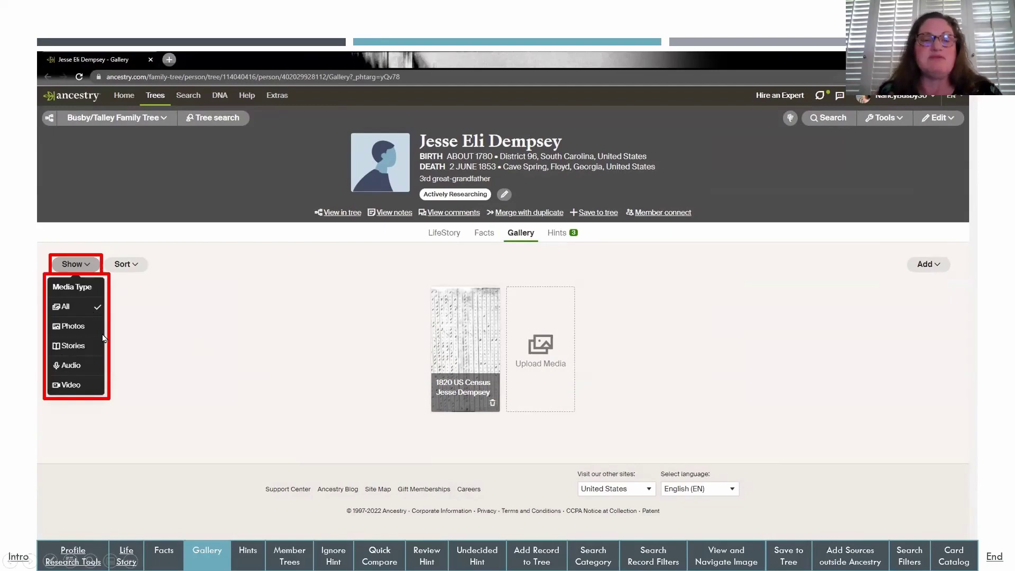
Open the ancestor's story upload page and check the file types offered when choosing files
click(636, 301)
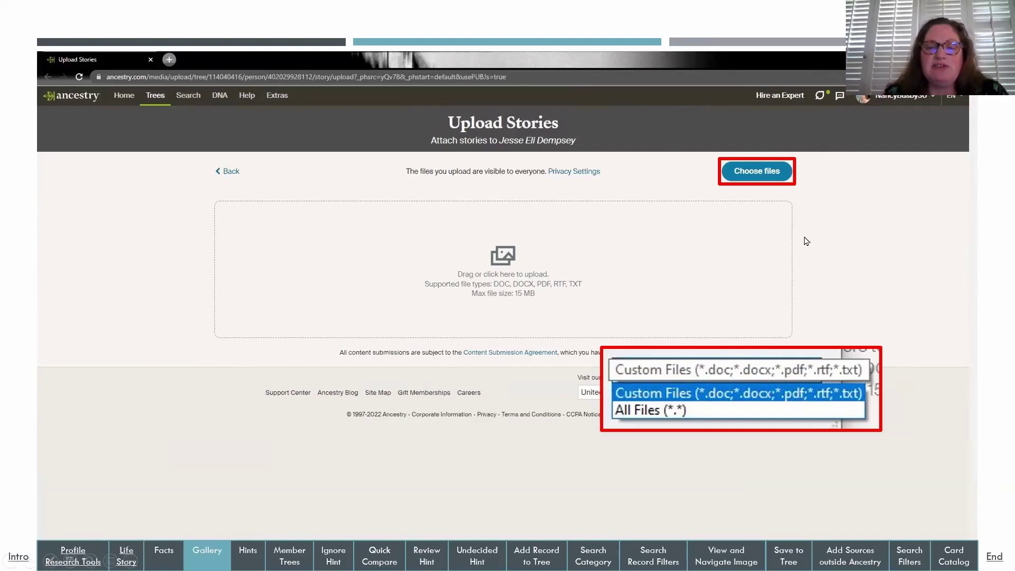
click(760, 171)
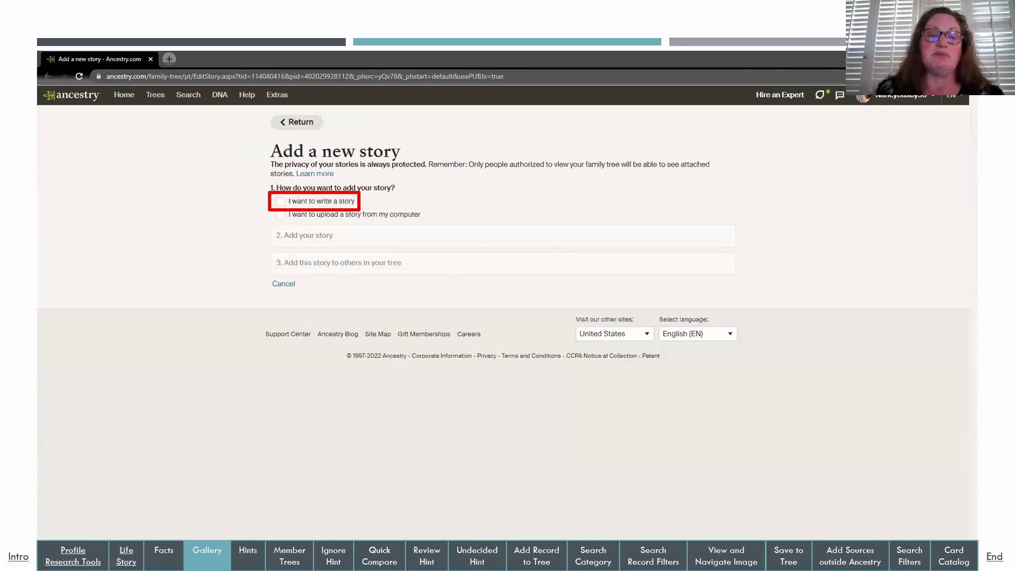
Choose to write a new story for the ancestor and examine the form's story, description, location, date and linked-person fields
click(795, 212)
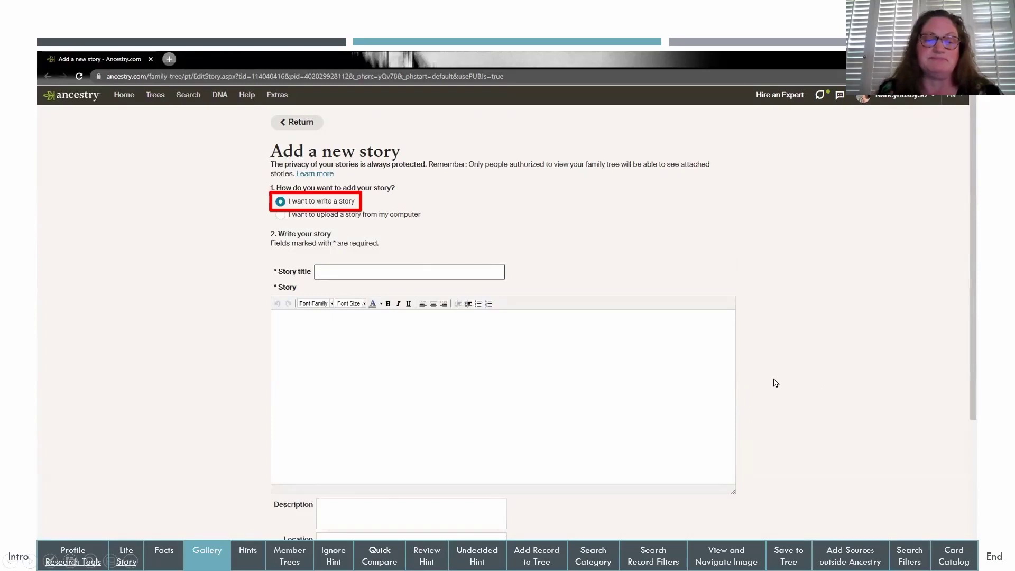
scroll(775, 382, down, 3)
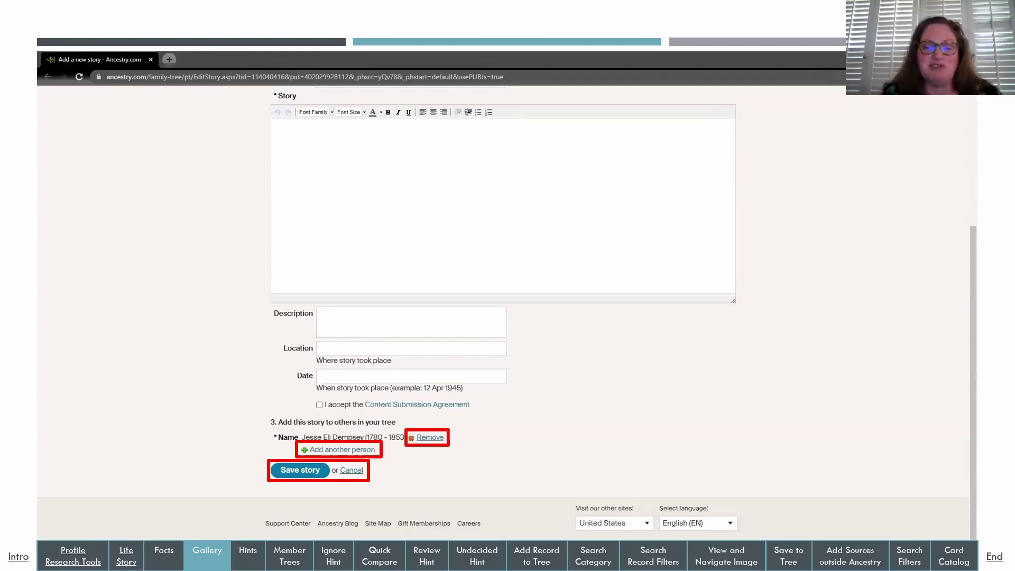
click(670, 353)
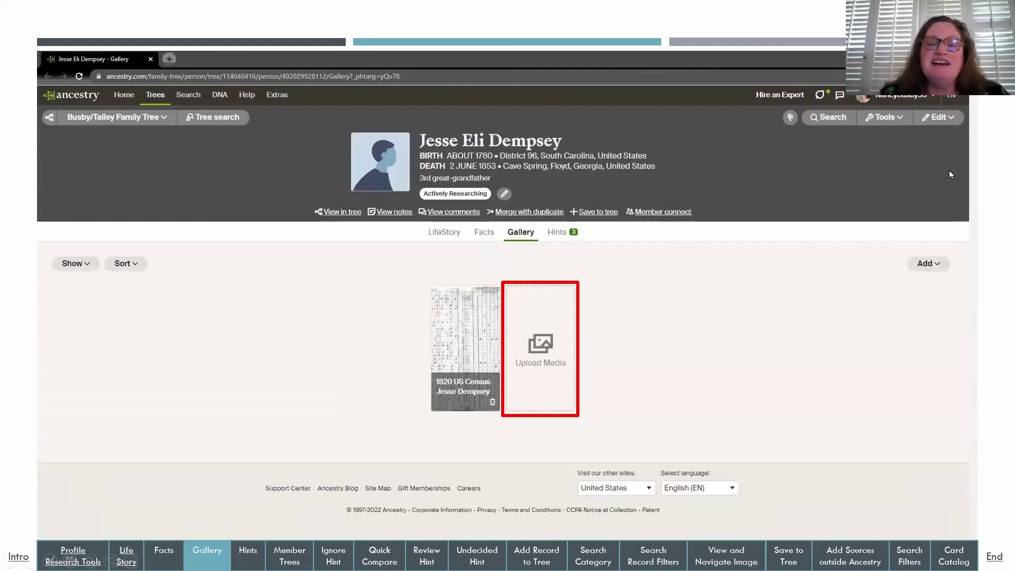
Upload the Georgia US Property Tax Digest image to the ancestor's gallery, keeping it linked to the ancestor
click(542, 347)
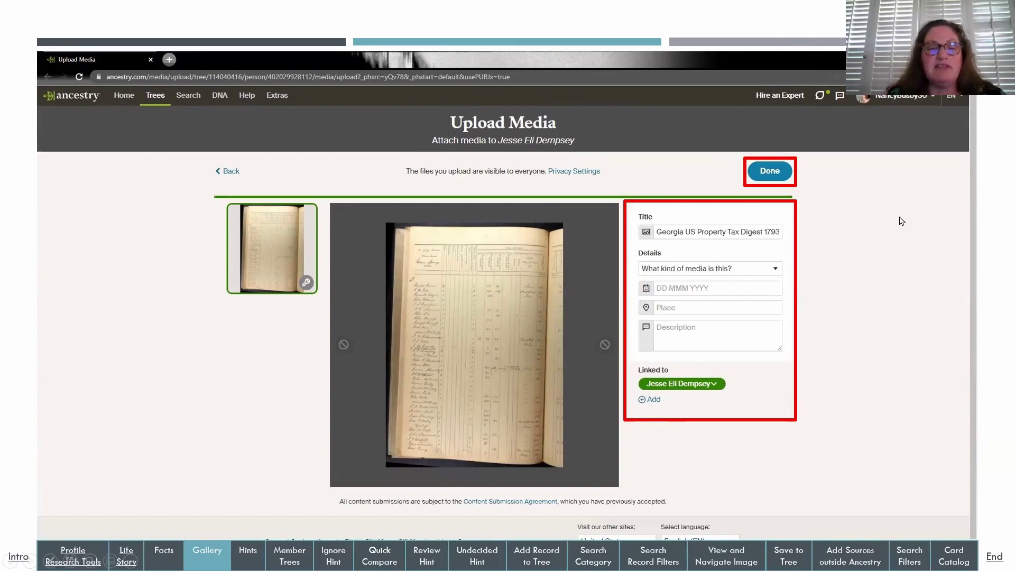
click(773, 172)
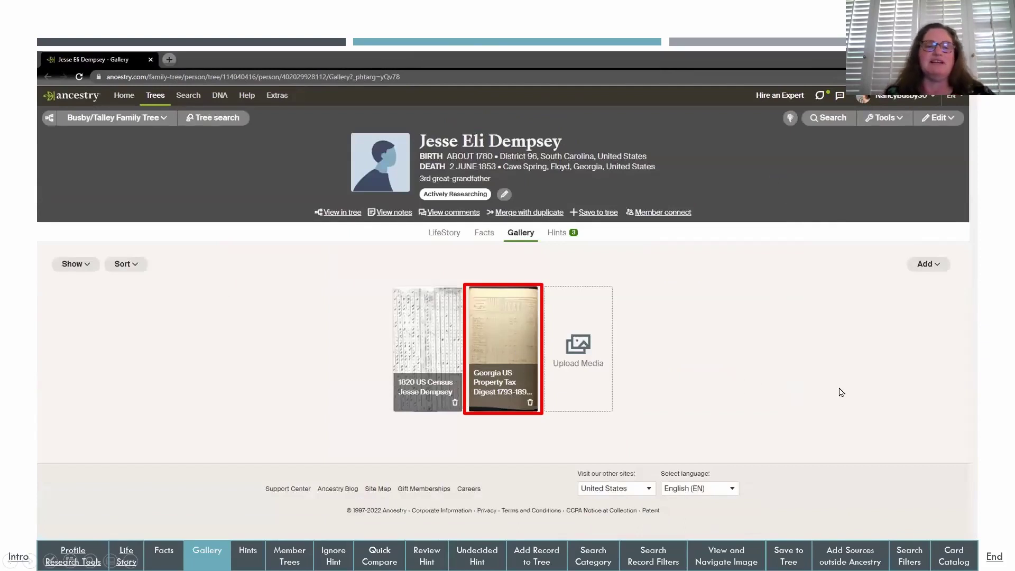
click(764, 356)
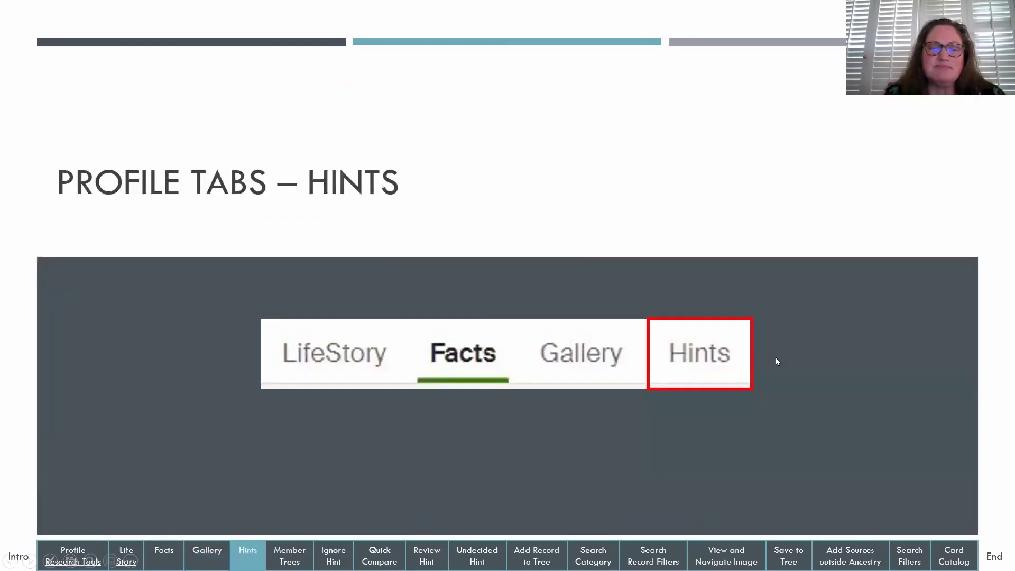
Examine the ancestor's new hints and review the Ancestry member trees hint
click(805, 359)
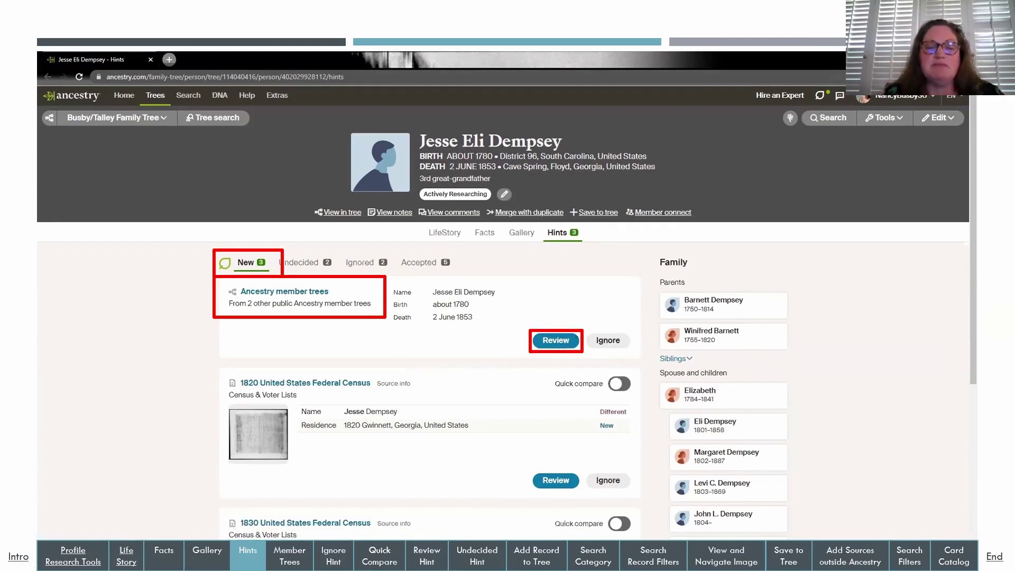
key(Right)
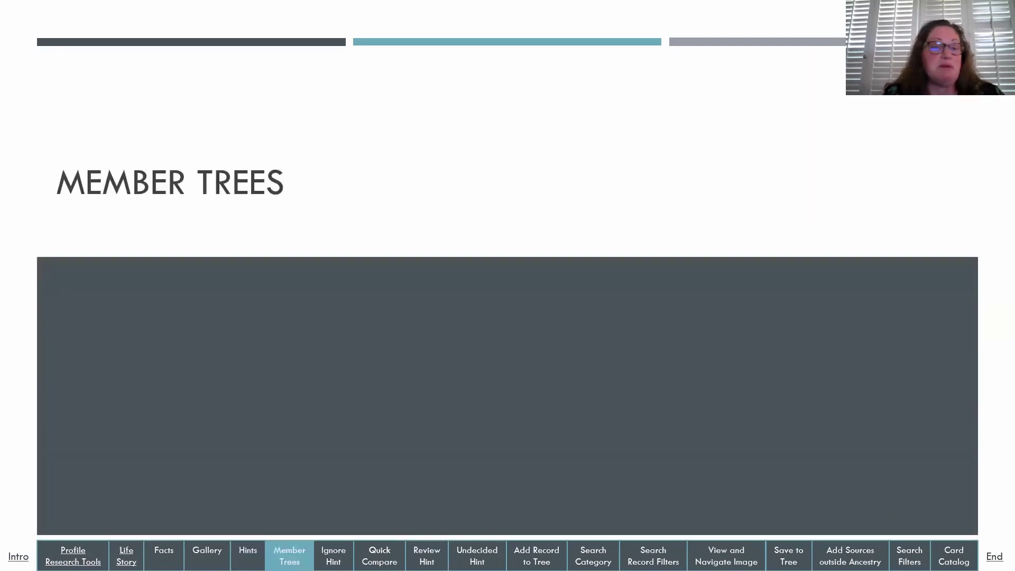
key(Right)
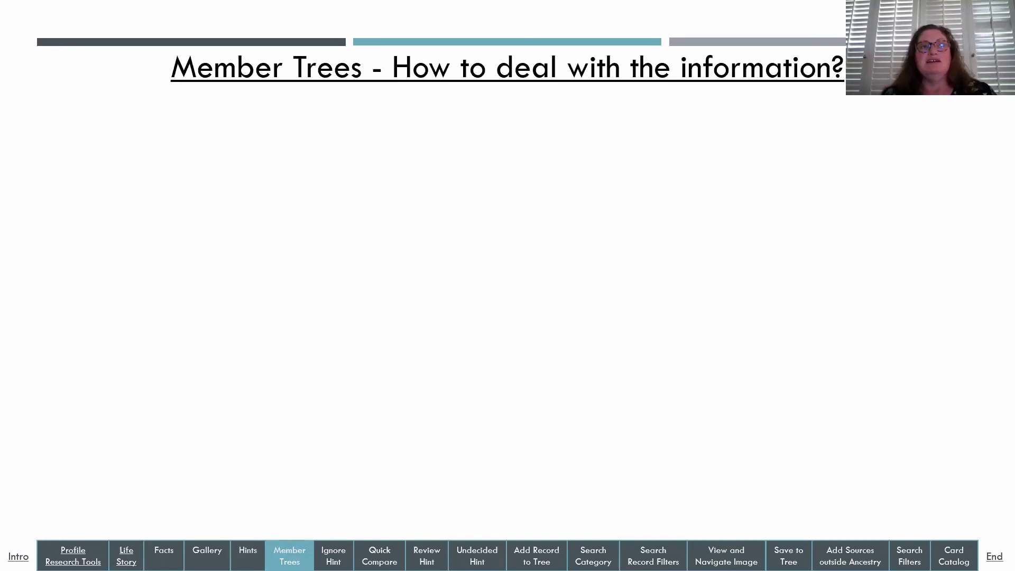
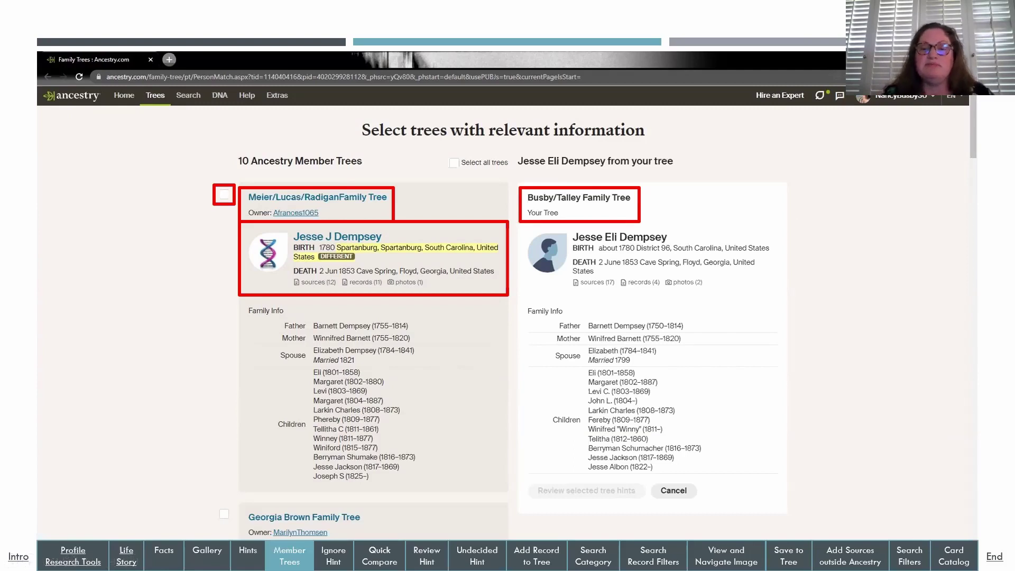
View the ancestor's facts and sources in the first listed member tree, then return to the new hints
click(224, 194)
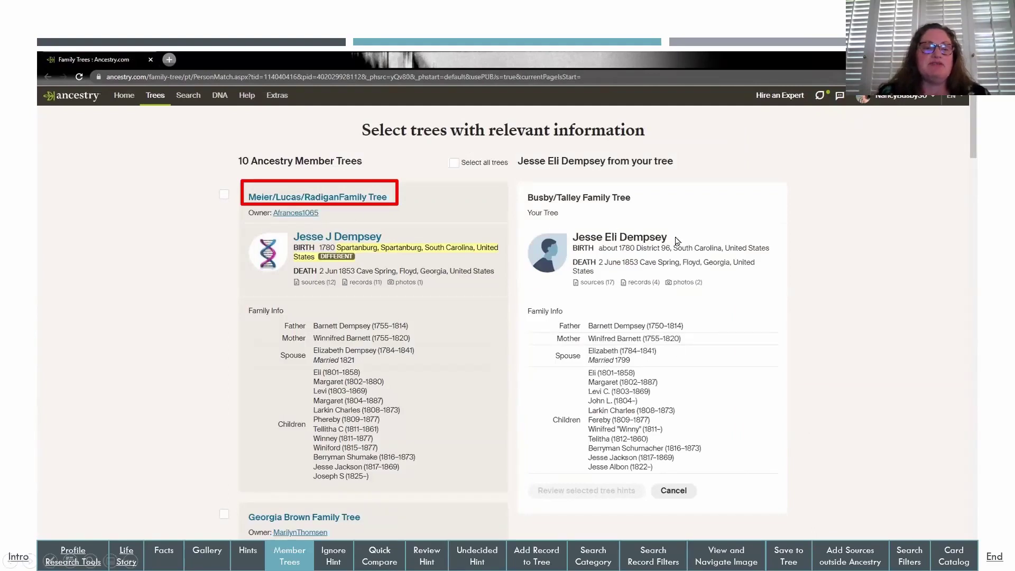
click(301, 198)
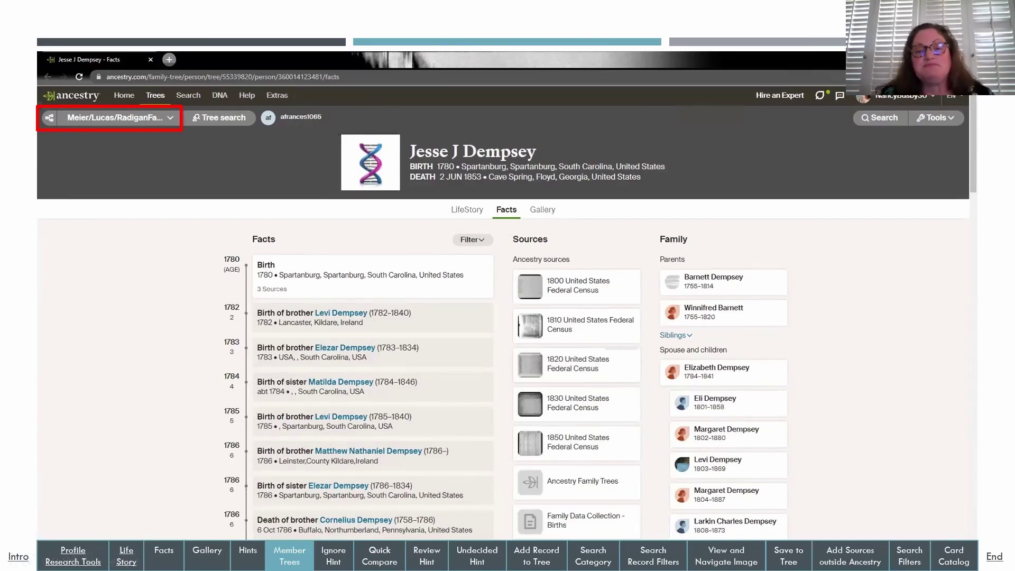
key(Right)
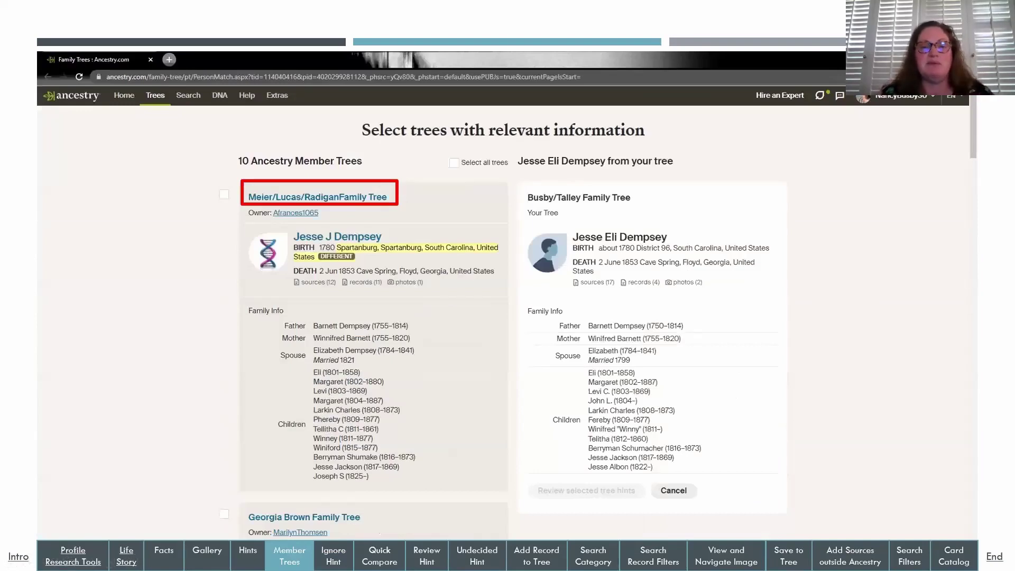
scroll(400, 56, up, 2)
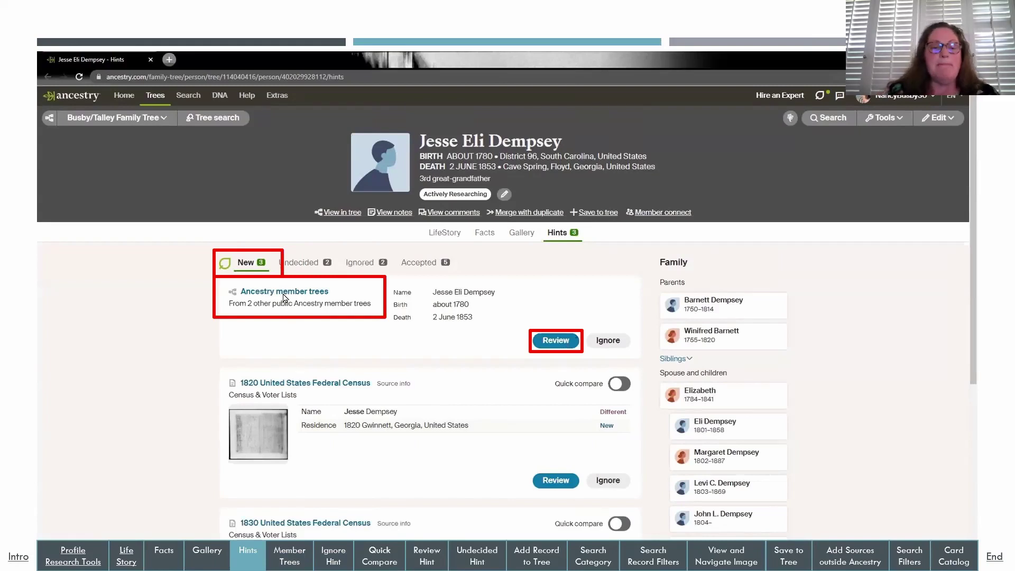
Select the first listed member tree, review its hints against your own tree, and return to the tree selection
key(Right)
key(Right)
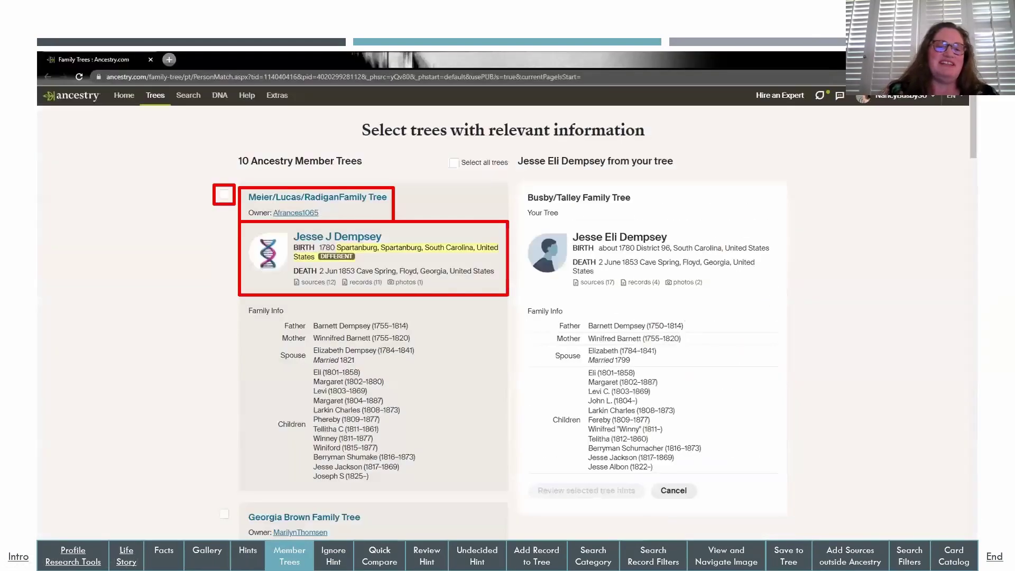
key(Right)
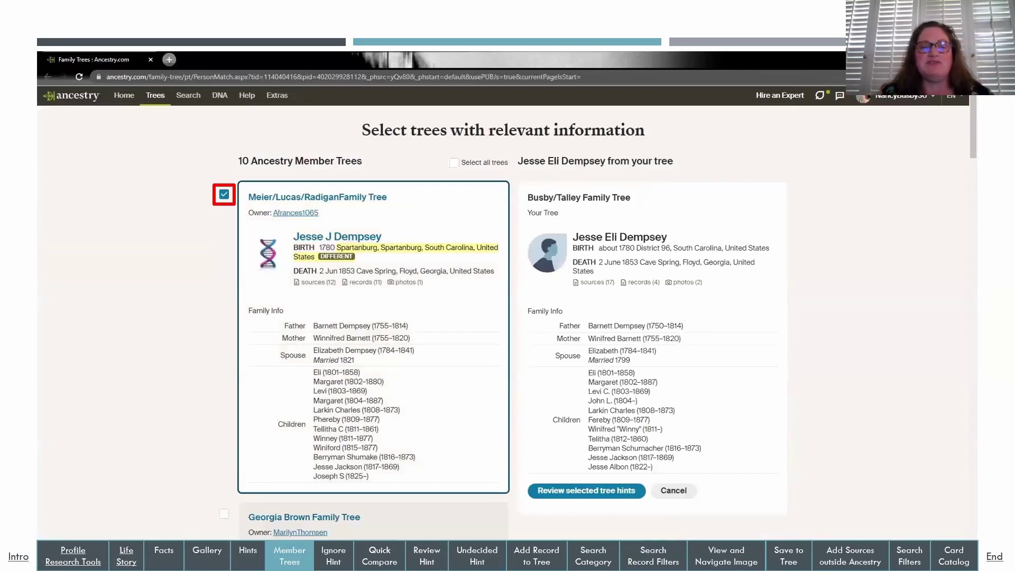
key(Right)
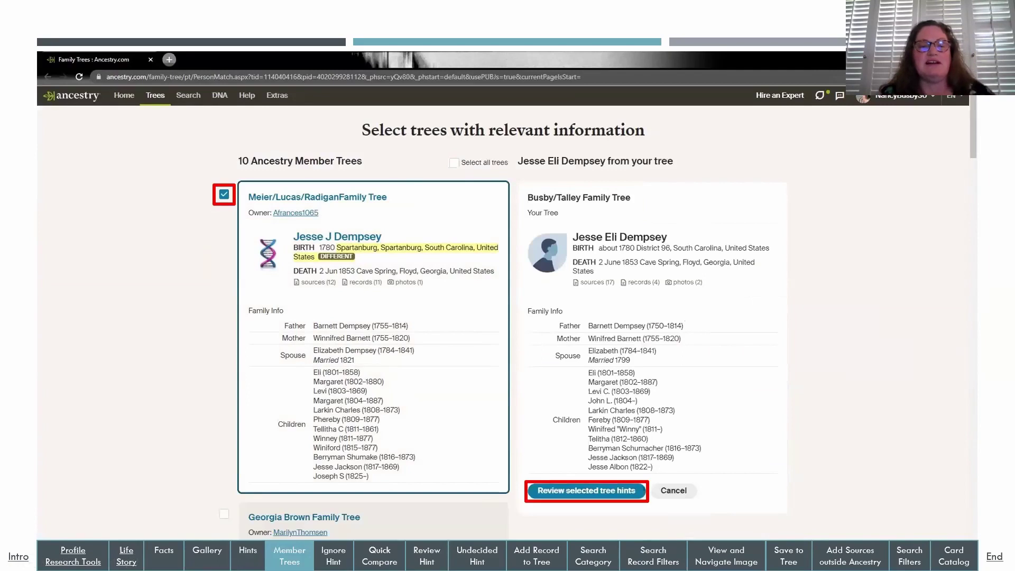
key(Right)
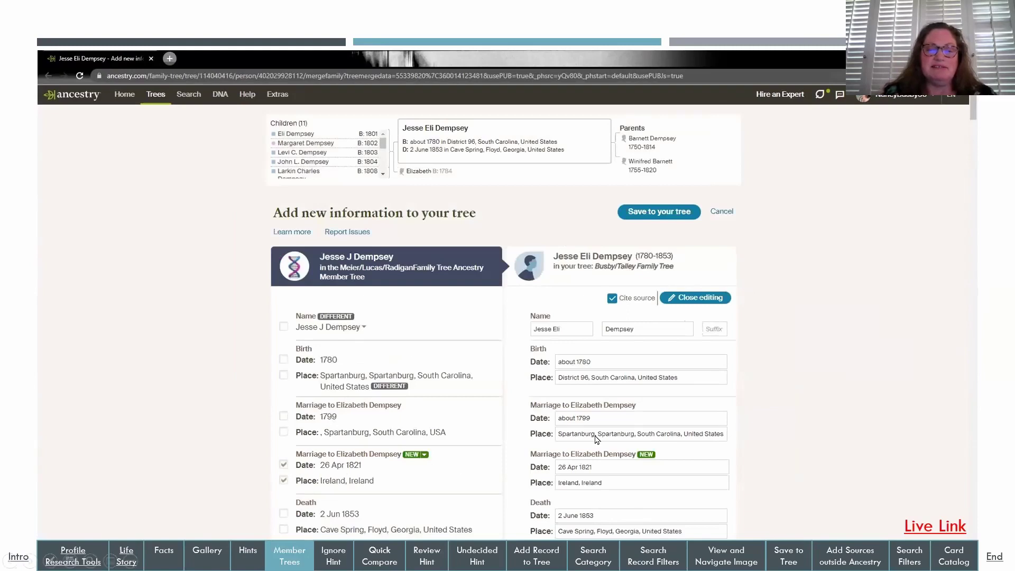
key(Left)
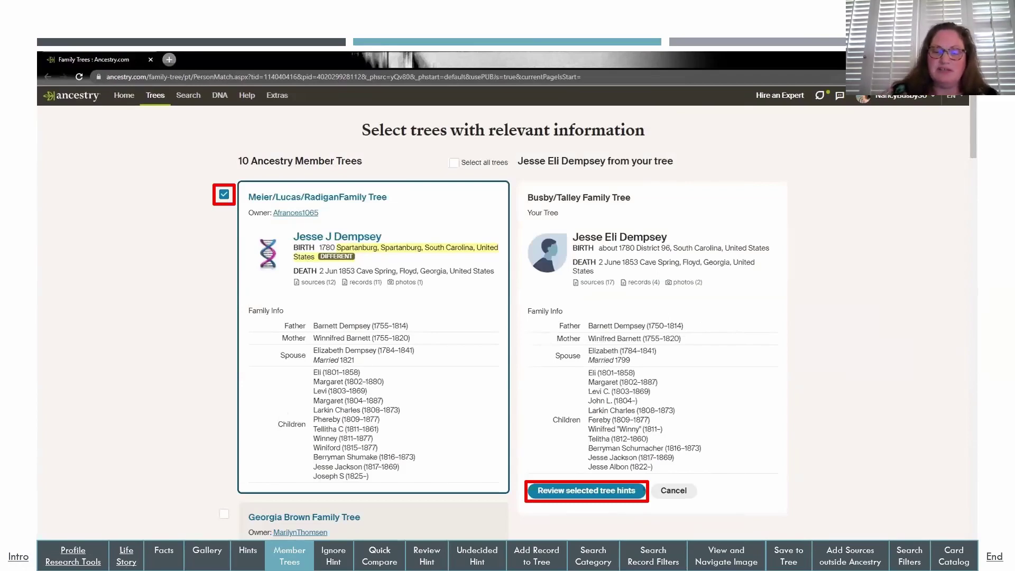
View the ancestor's facts in the selected member tree, then ignore the Ancestry member trees hint in your own tree
key(Right)
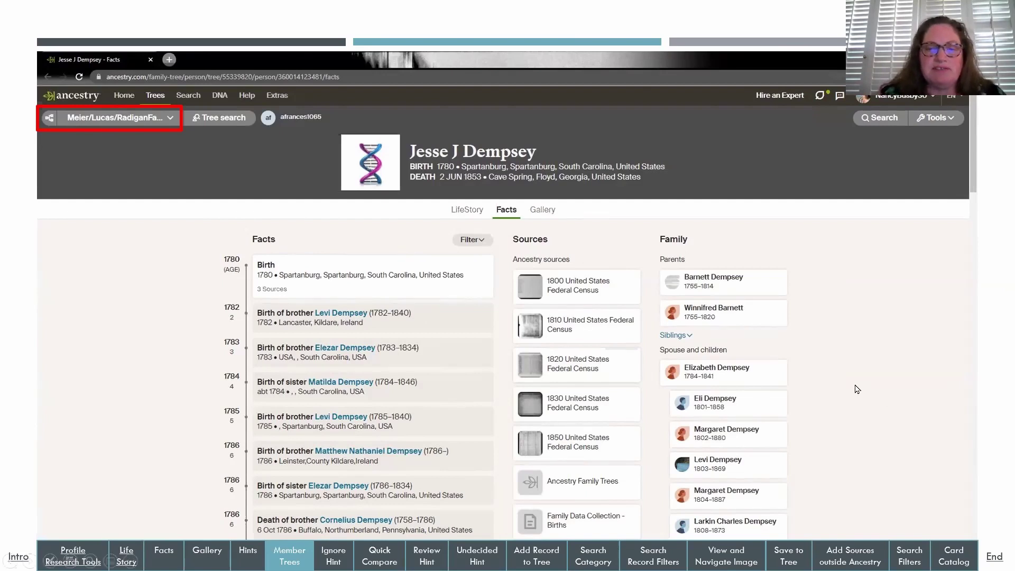
click(814, 372)
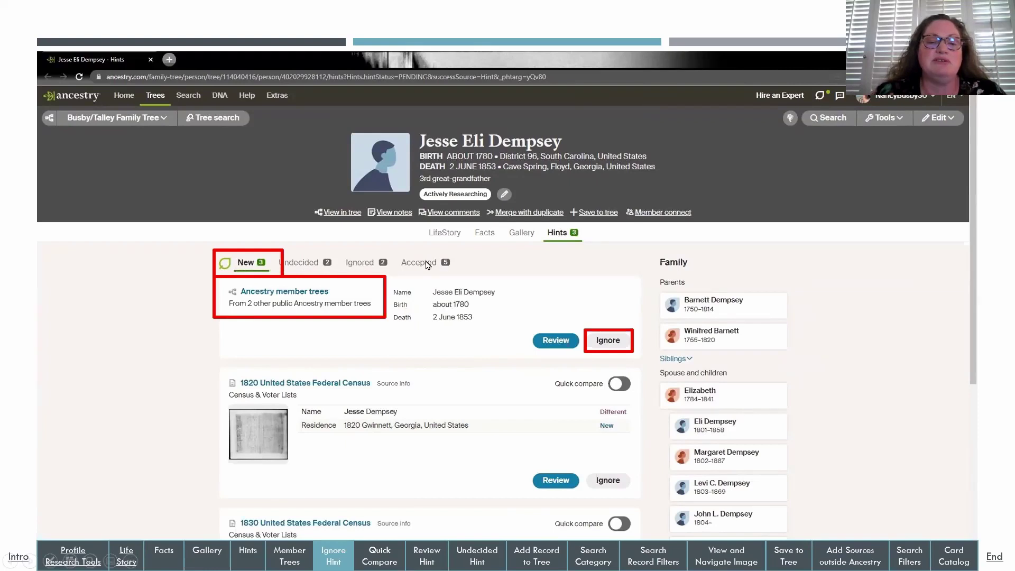
click(612, 348)
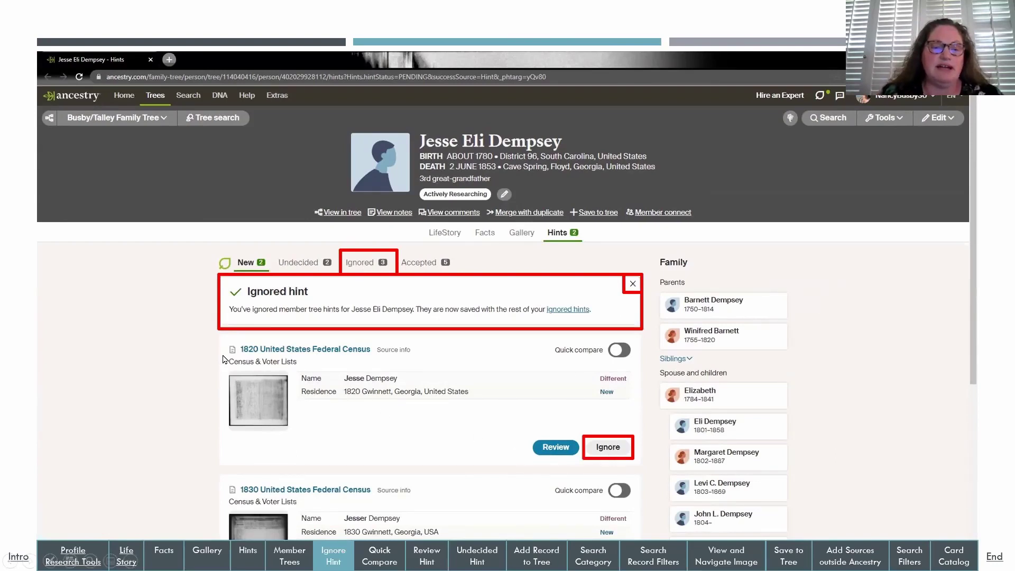
click(610, 454)
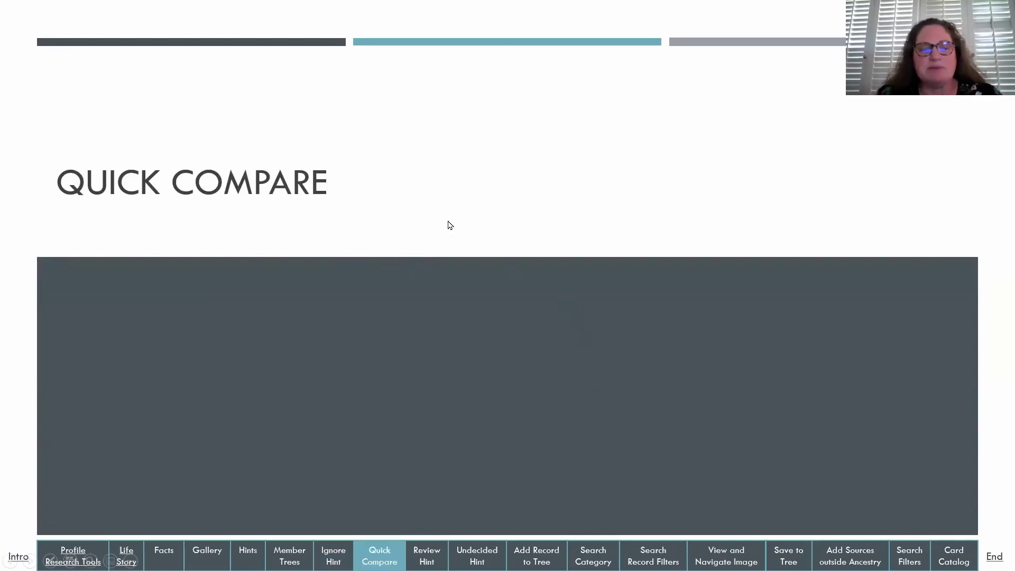
Turn on Quick compare for the 1820 United States Federal Census hint and review its record details against your tree
click(503, 207)
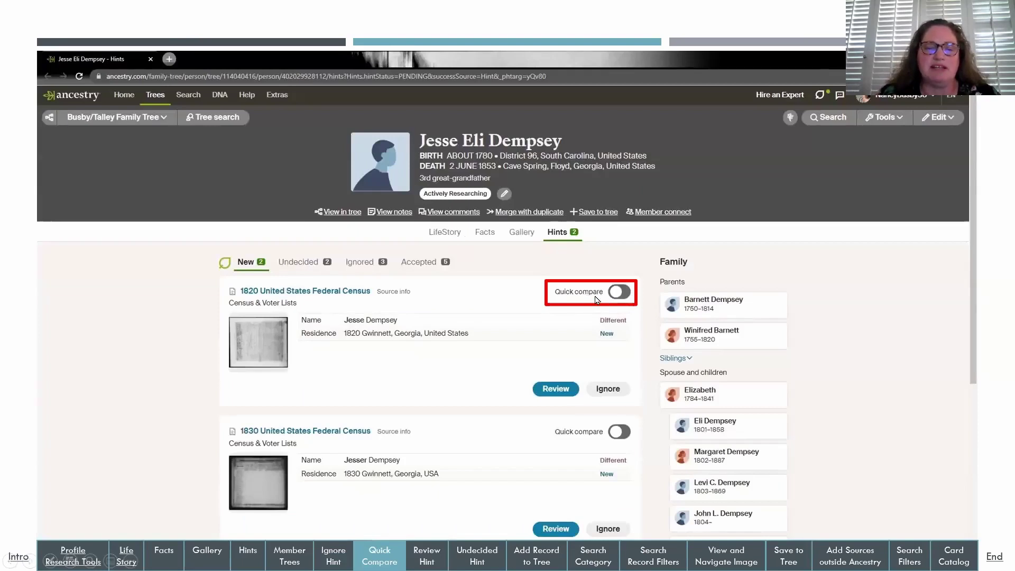
click(868, 277)
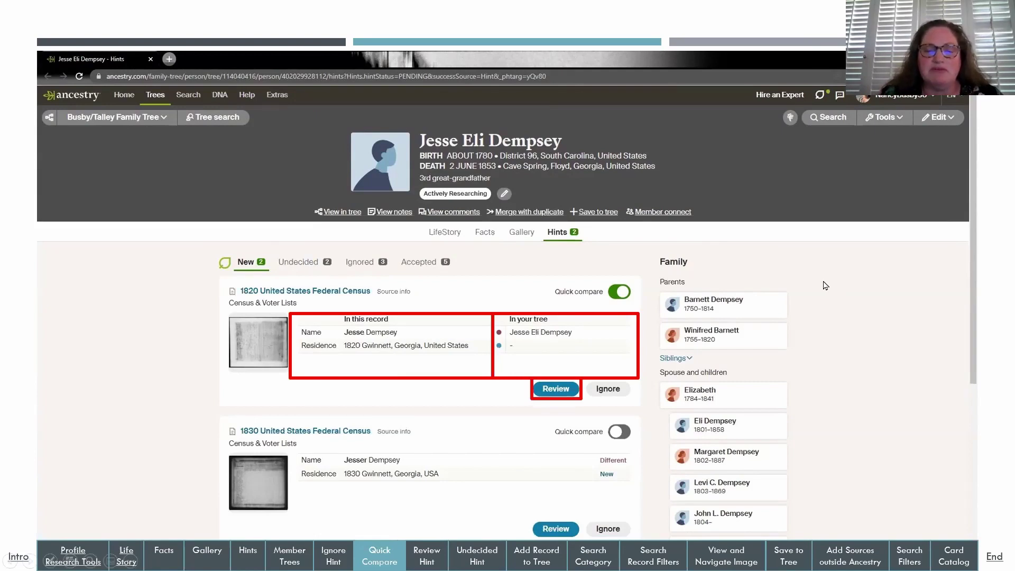
key(Right)
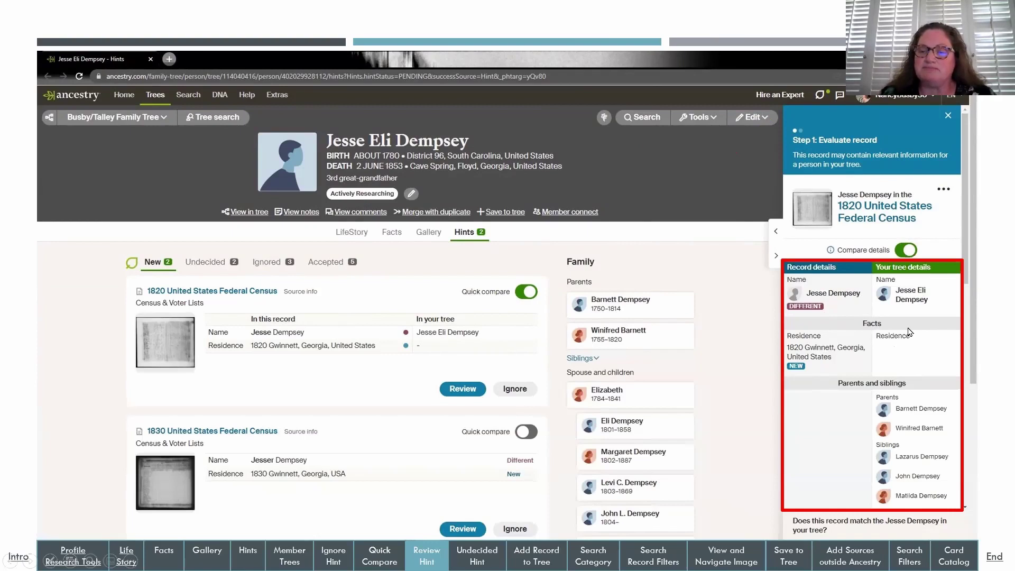
key(Right)
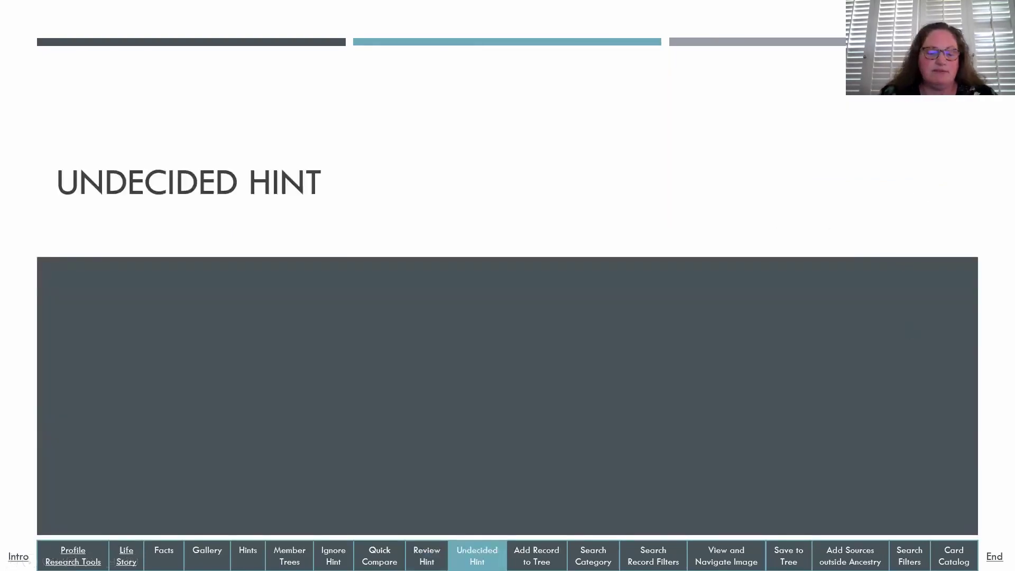
key(Left)
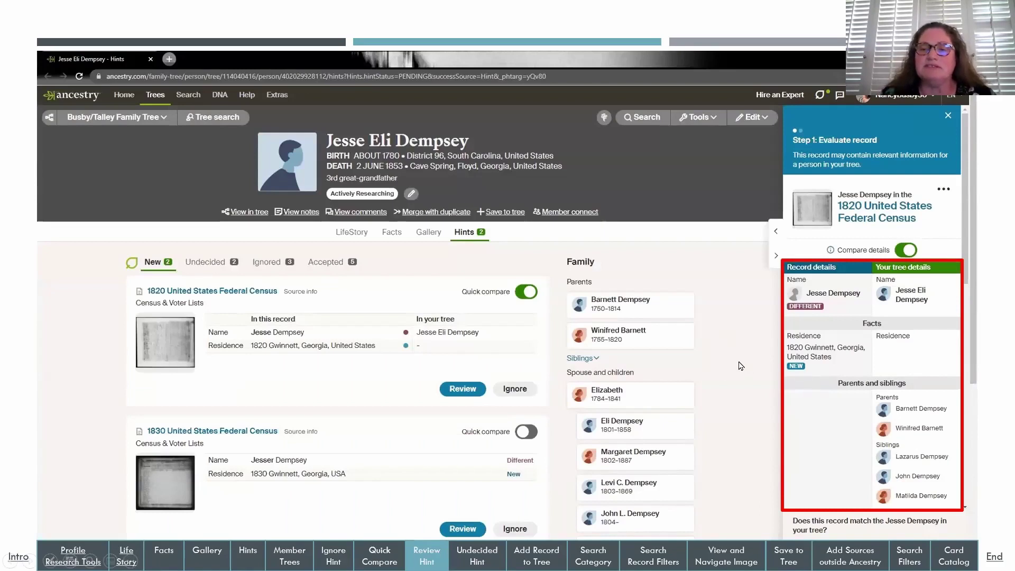
Mark the 1820 United States Federal Census hint as undecided, view the optional reasons, and return to the new hints
key(Right)
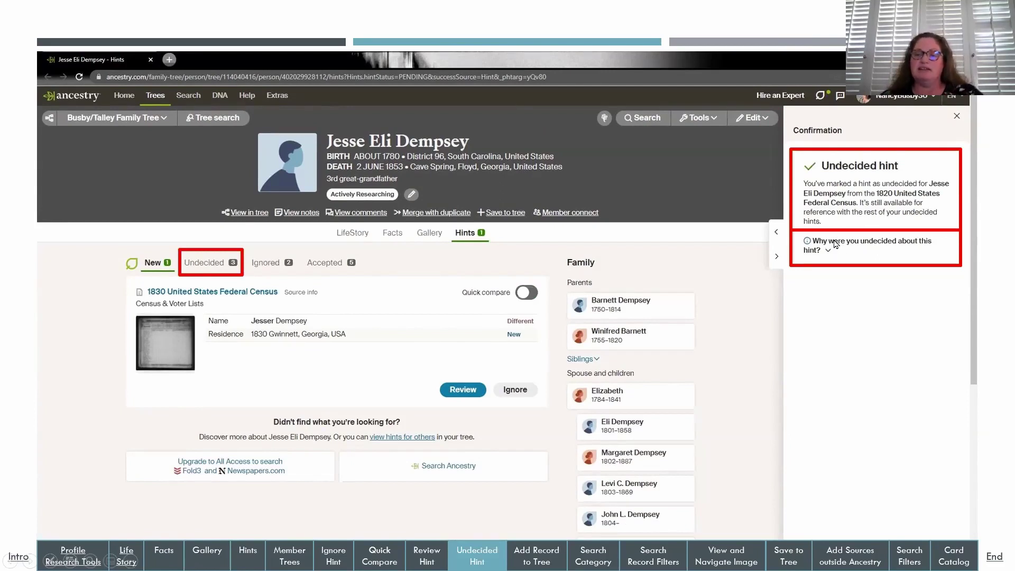
click(851, 254)
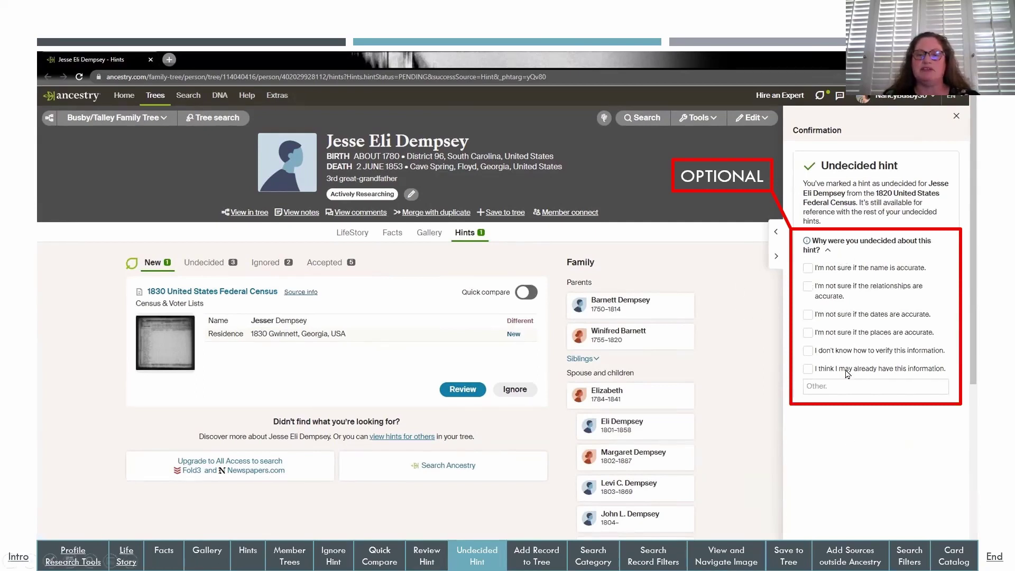
click(739, 292)
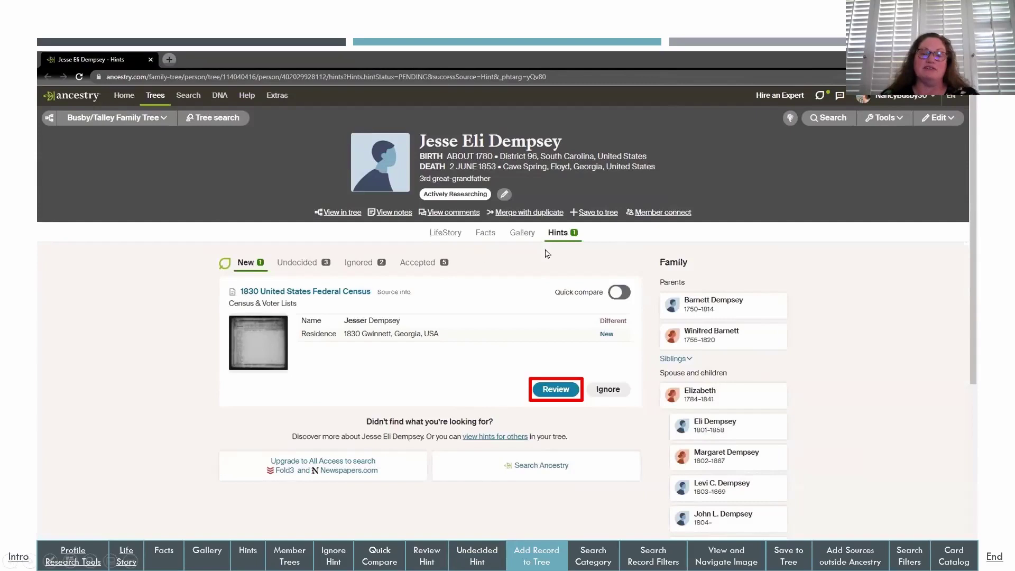
Accept the 1830 United States Federal Census hint as a match and save its 1830 Gwinnett, Georgia residence to the tree
click(558, 391)
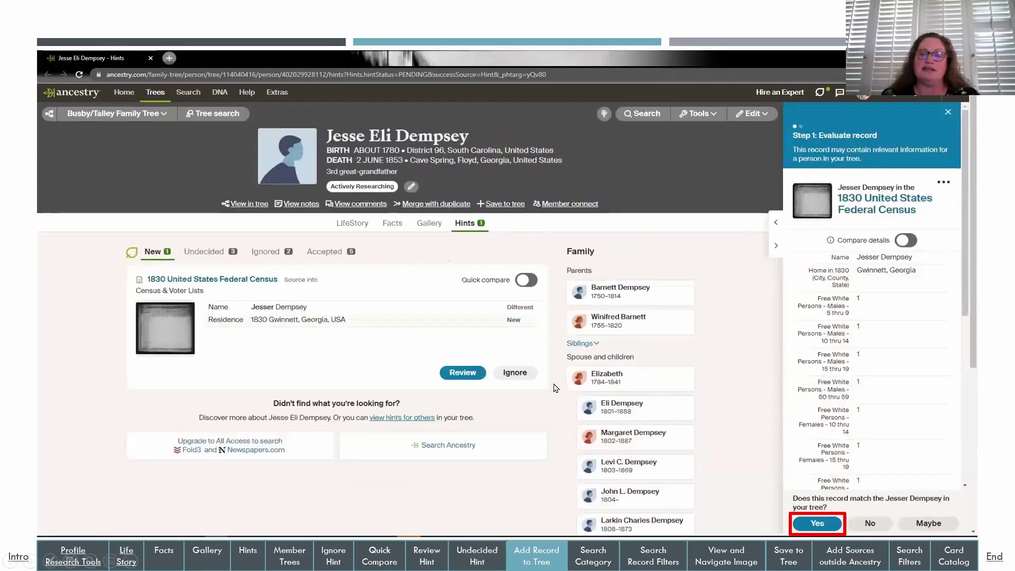
click(817, 524)
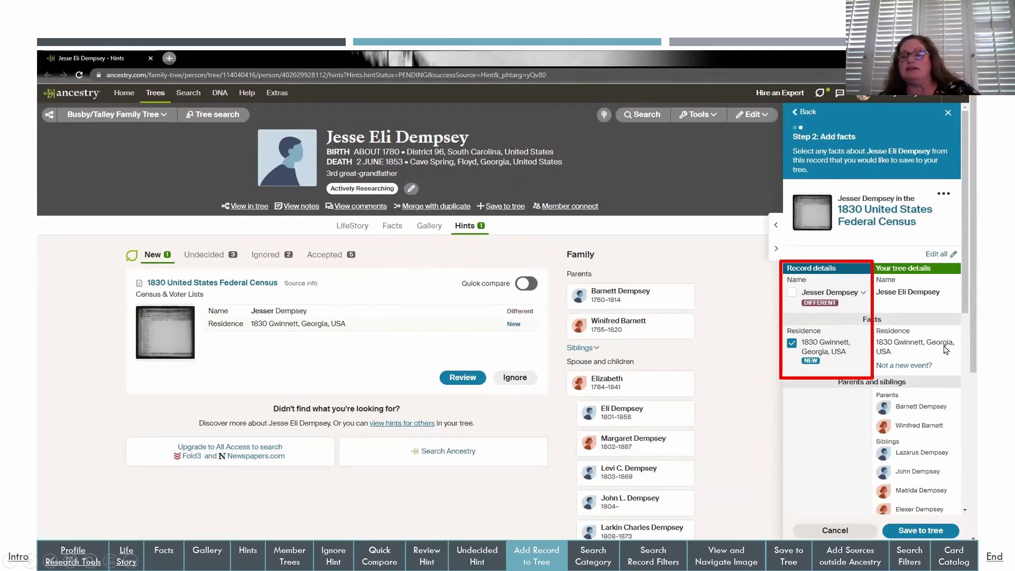
click(925, 531)
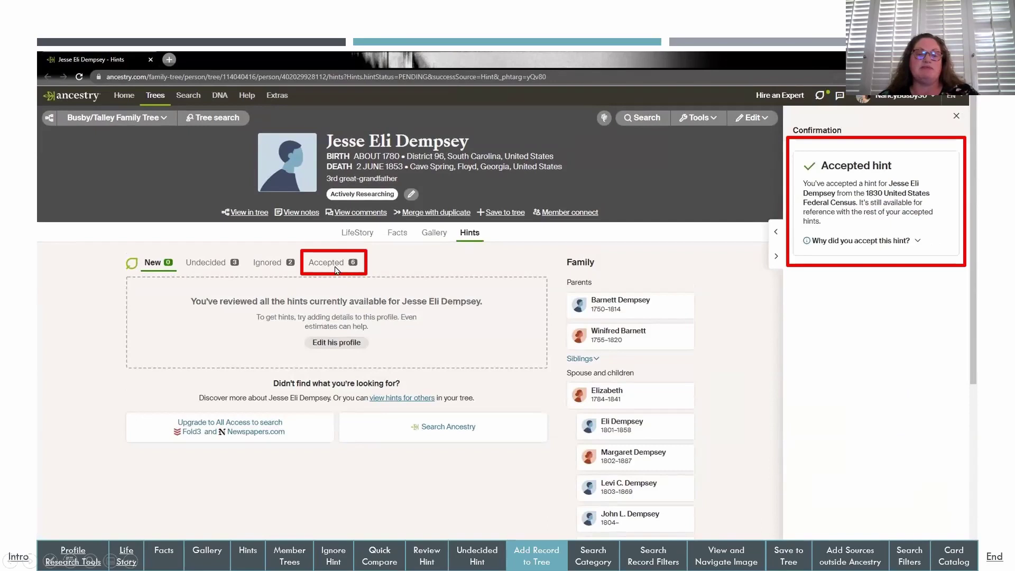
key(Right)
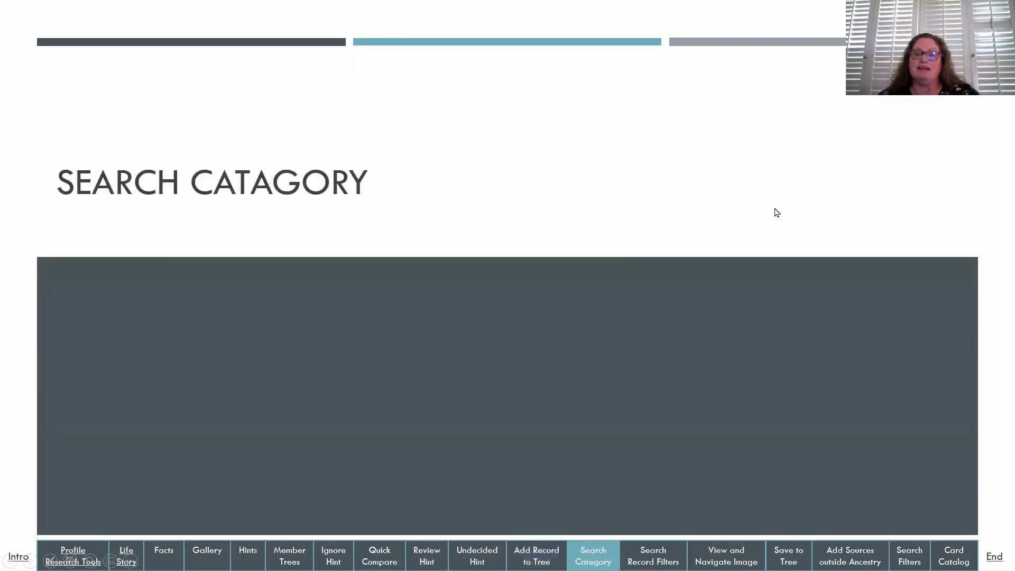
Search all records for the ancestor and browse the results by category
click(508, 252)
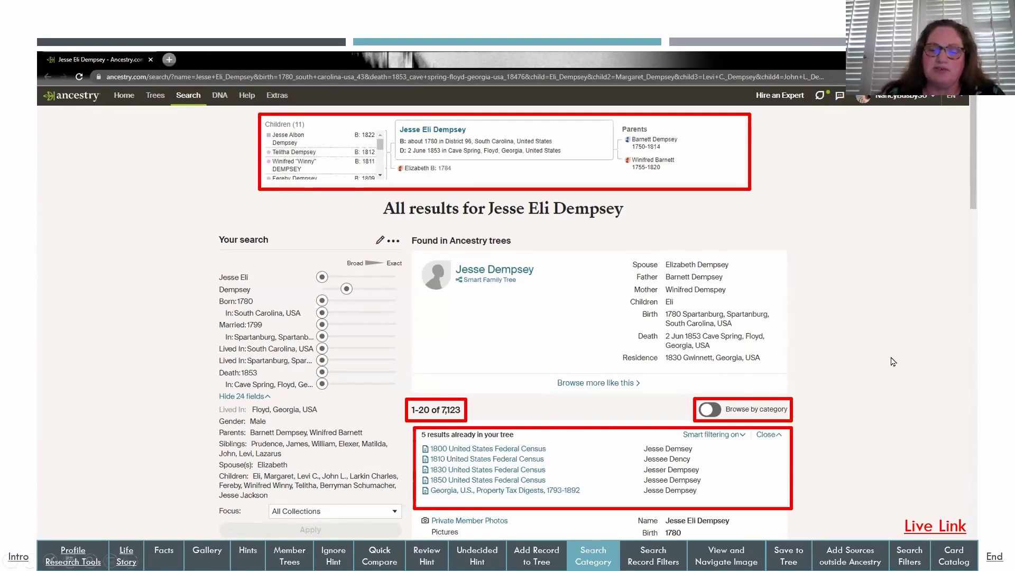
click(859, 358)
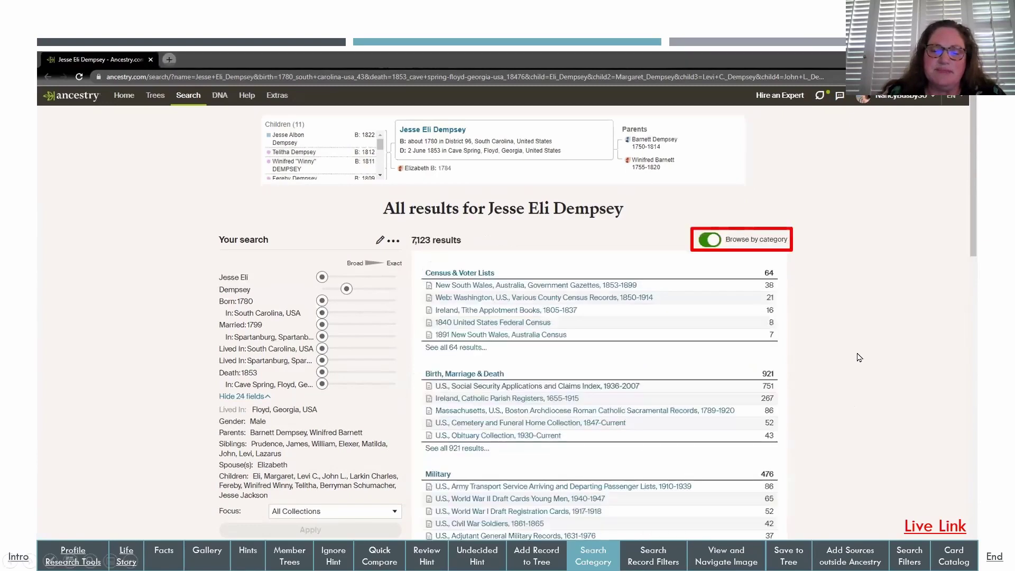
click(853, 288)
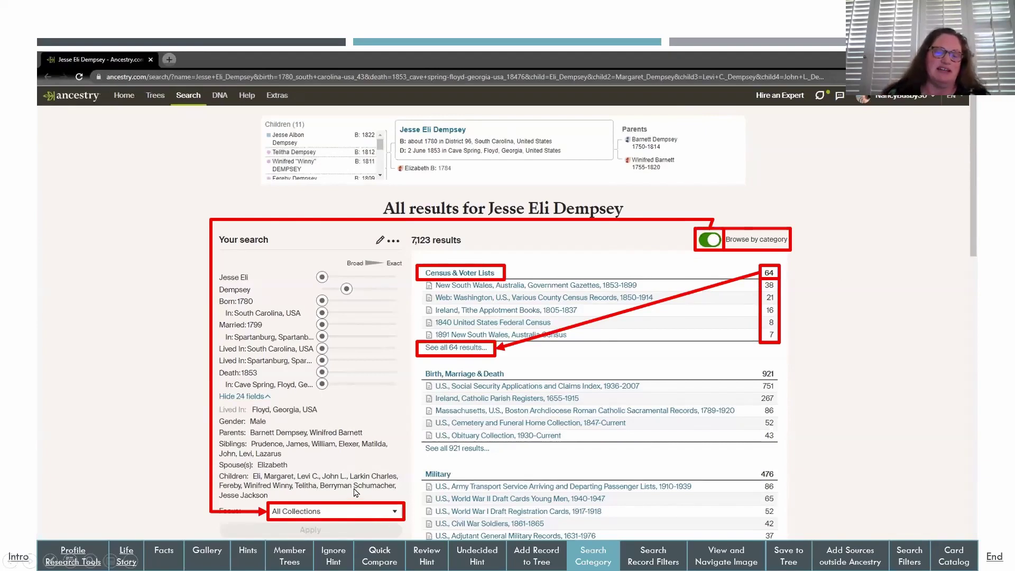
Filter the search results to Tax lists and open the image of the first 1852 Floyd record in Georgia, U.S., Property Tax Digests
click(865, 343)
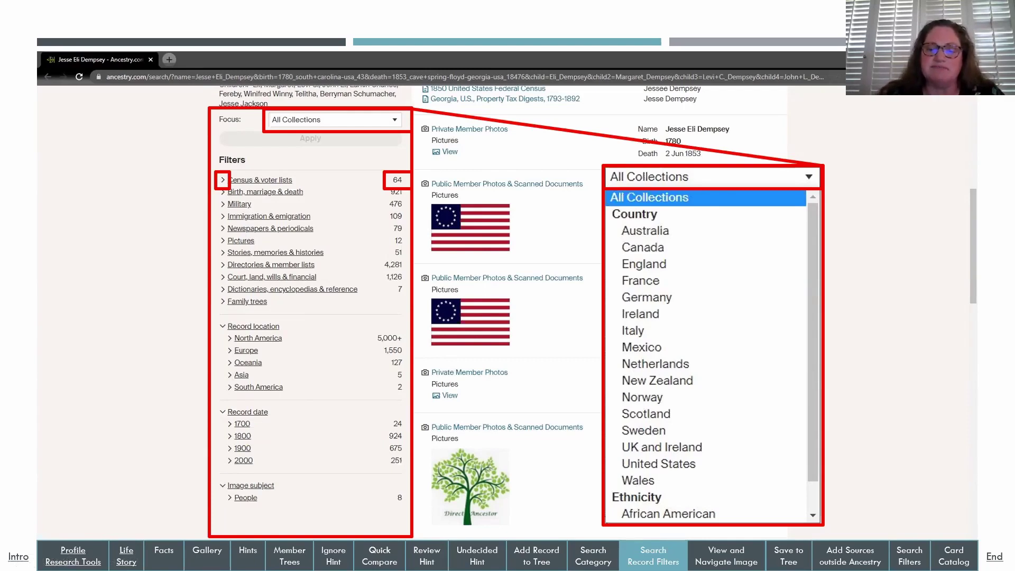
key(Right)
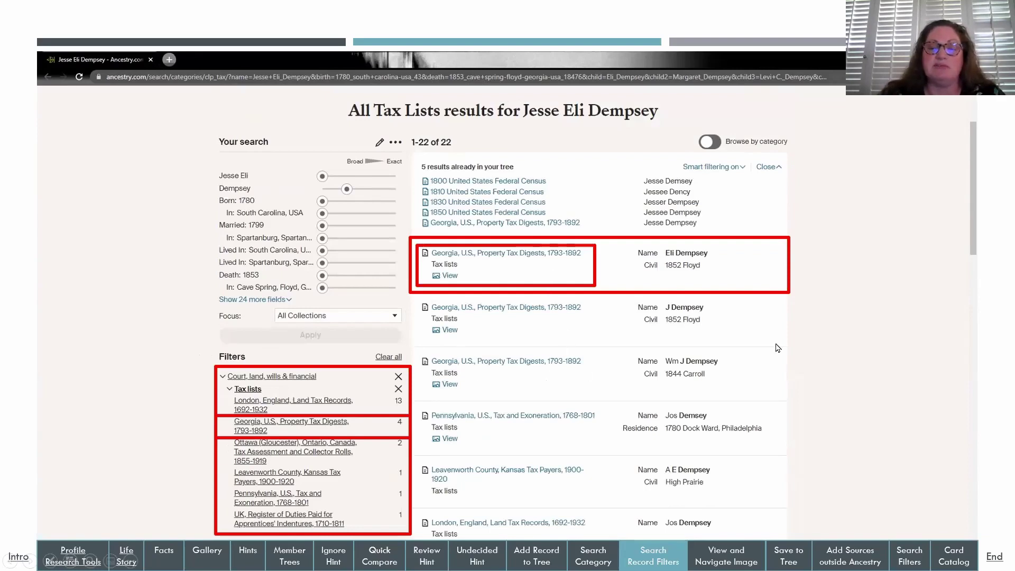
click(860, 262)
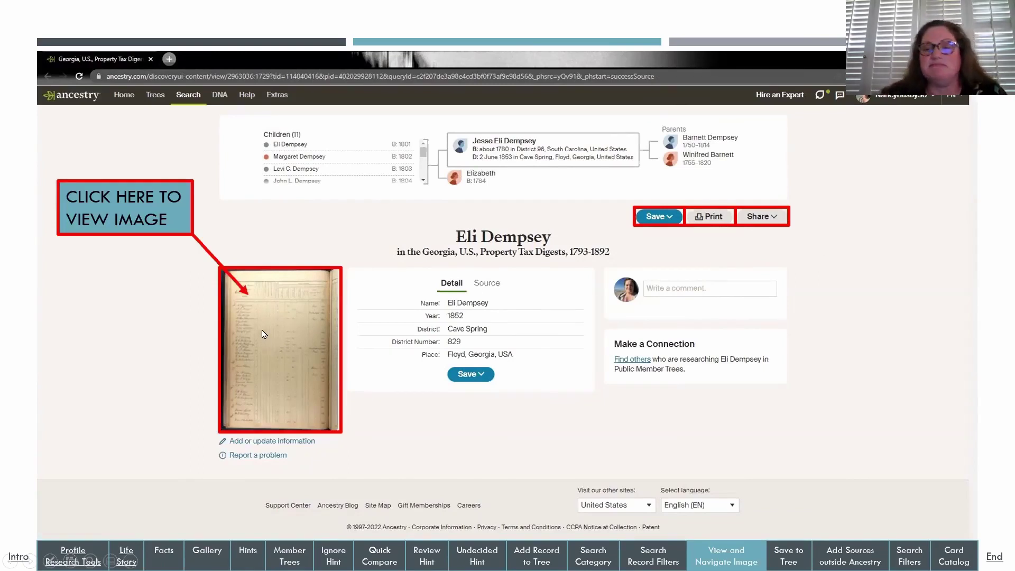
key(Right)
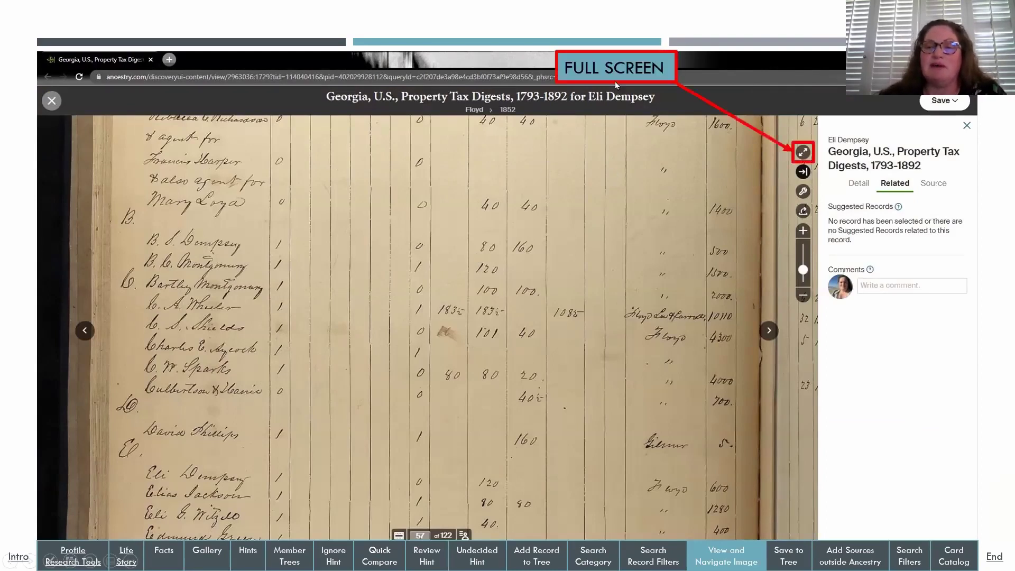
View the property tax digest image in full screen, exit full screen, and collapse the record info window
click(803, 153)
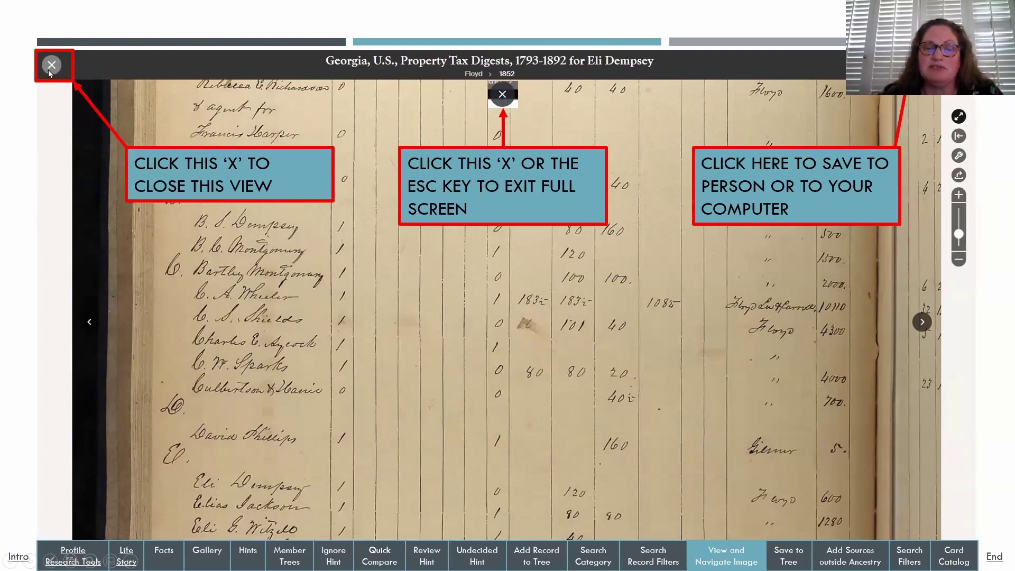
click(504, 96)
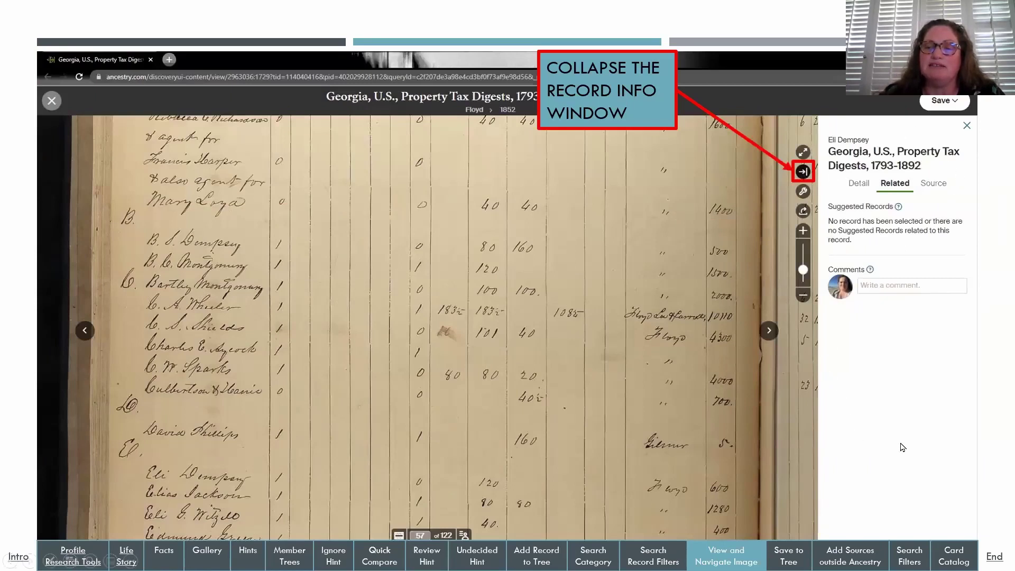
click(803, 172)
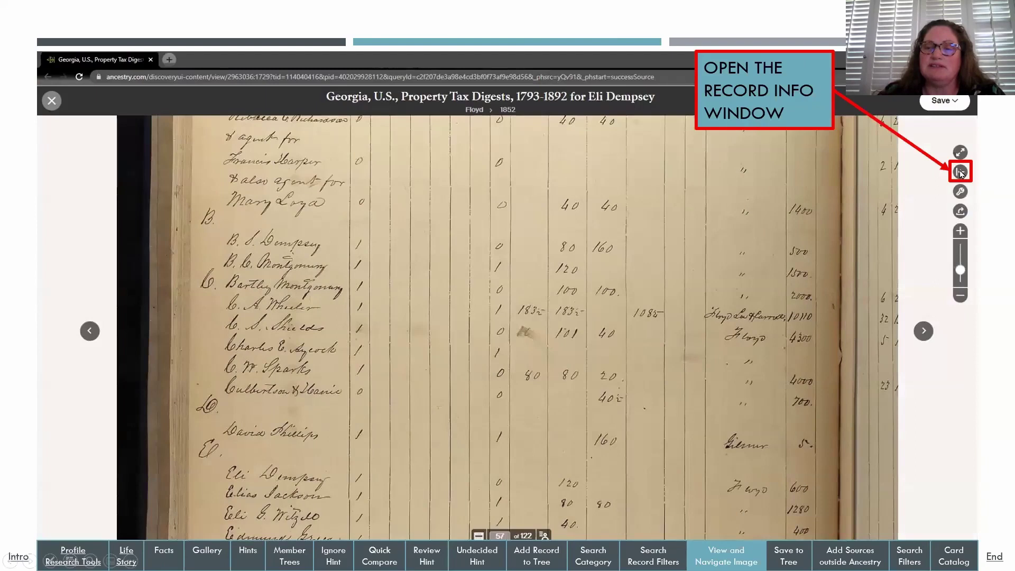
click(962, 174)
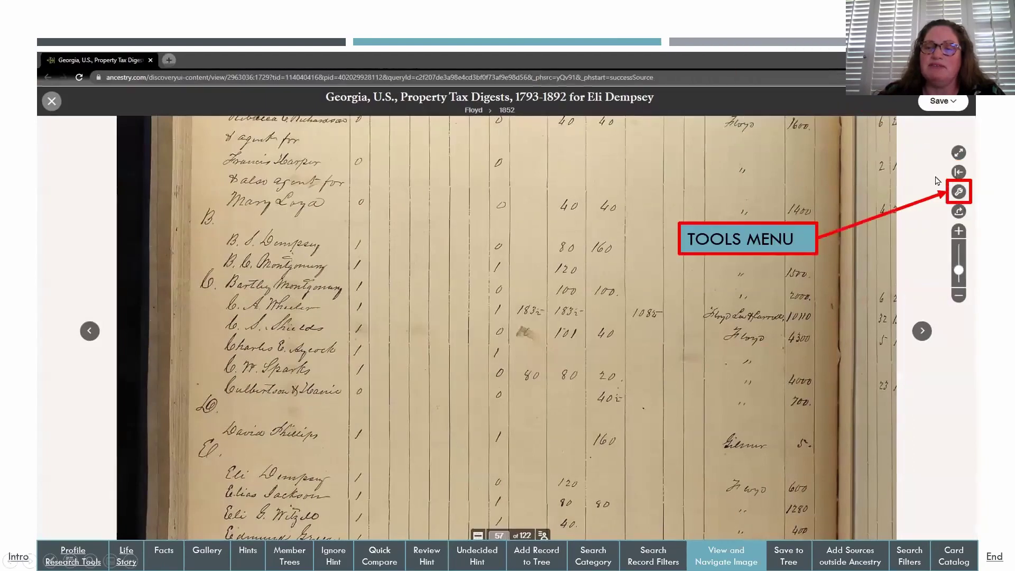
Examine the image viewer's tools, including the Settings options and the help and problem-reporting entries
click(960, 193)
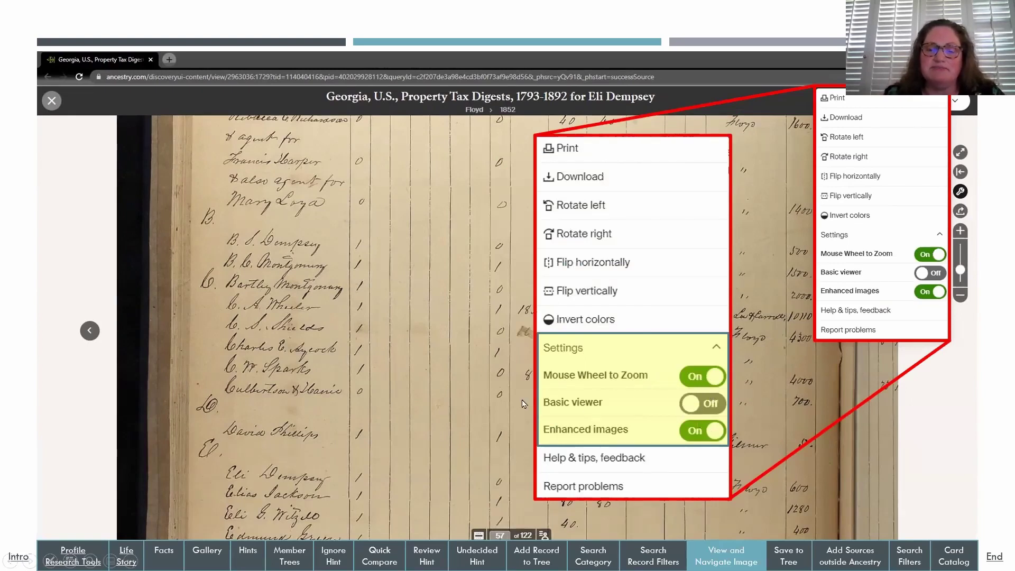
click(494, 372)
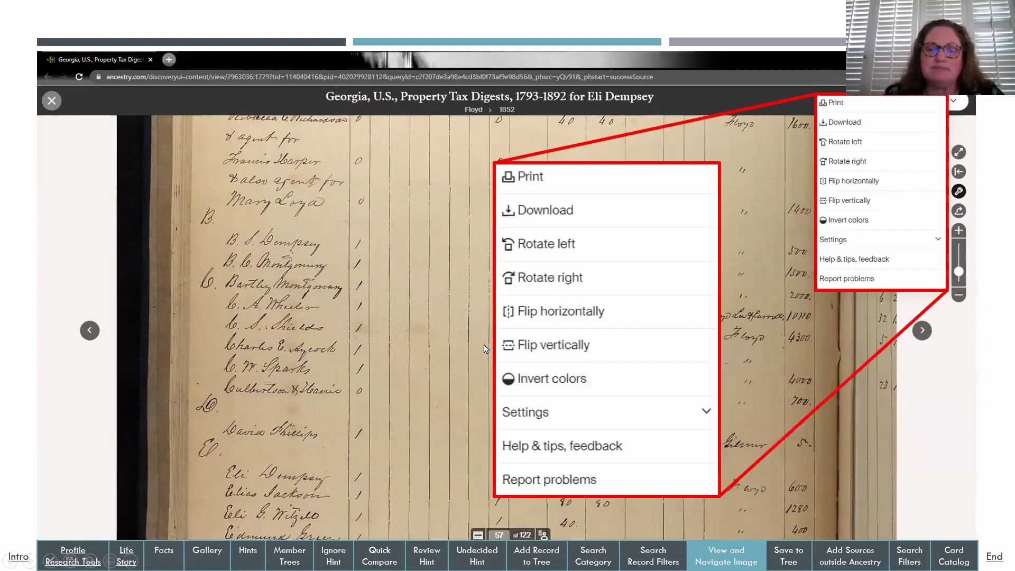
click(442, 341)
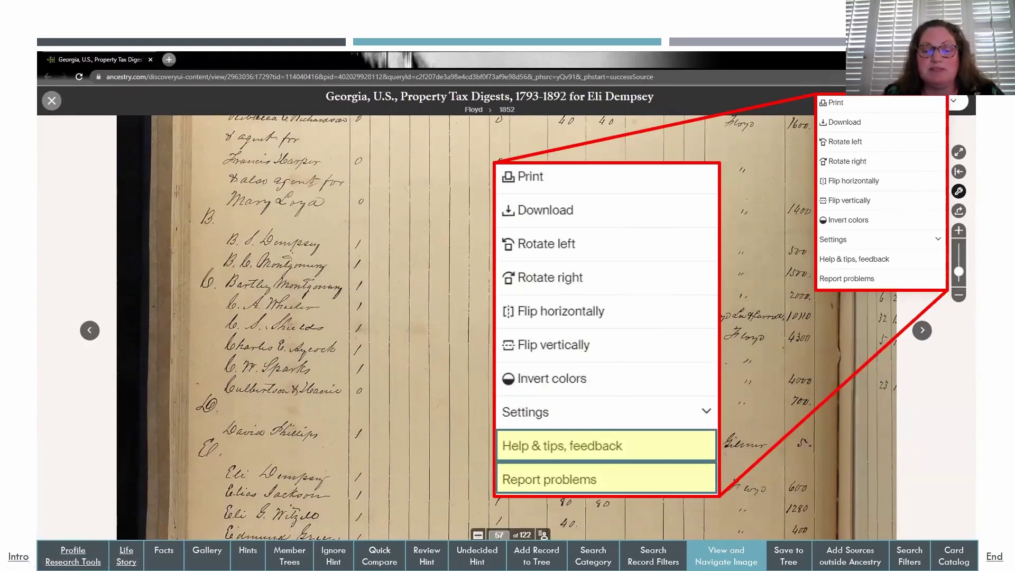
Open the Interactive Image Viewer help page and examine its frequently asked questions, from Image Tools to Name Label Overlay
key(Right)
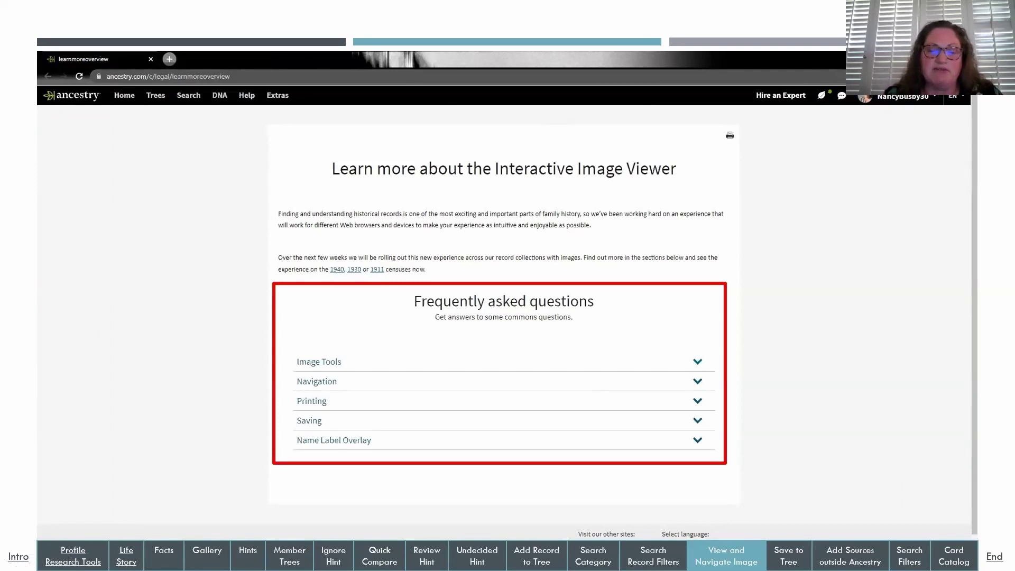
click(759, 367)
click(759, 366)
click(760, 367)
click(759, 367)
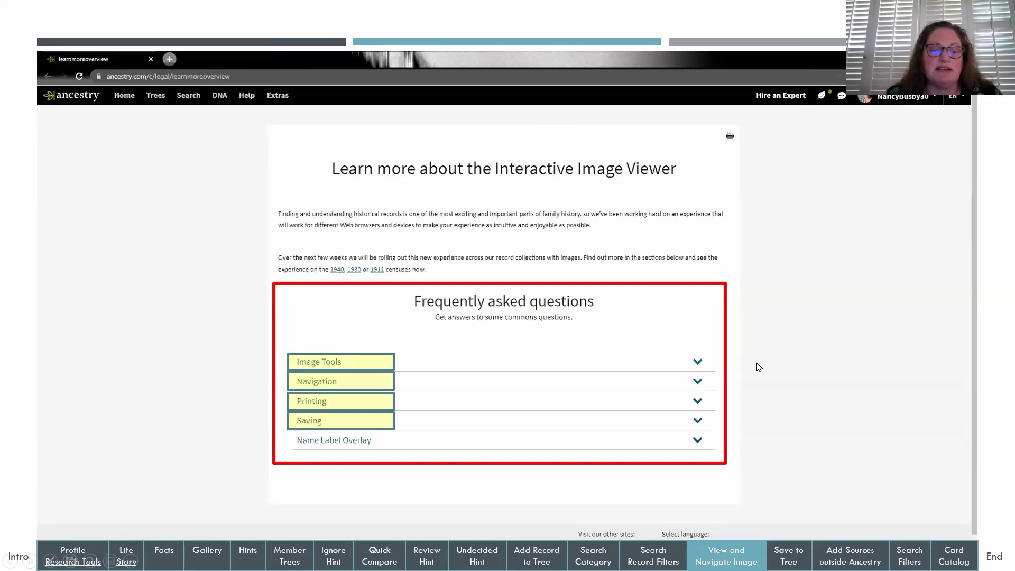
click(759, 367)
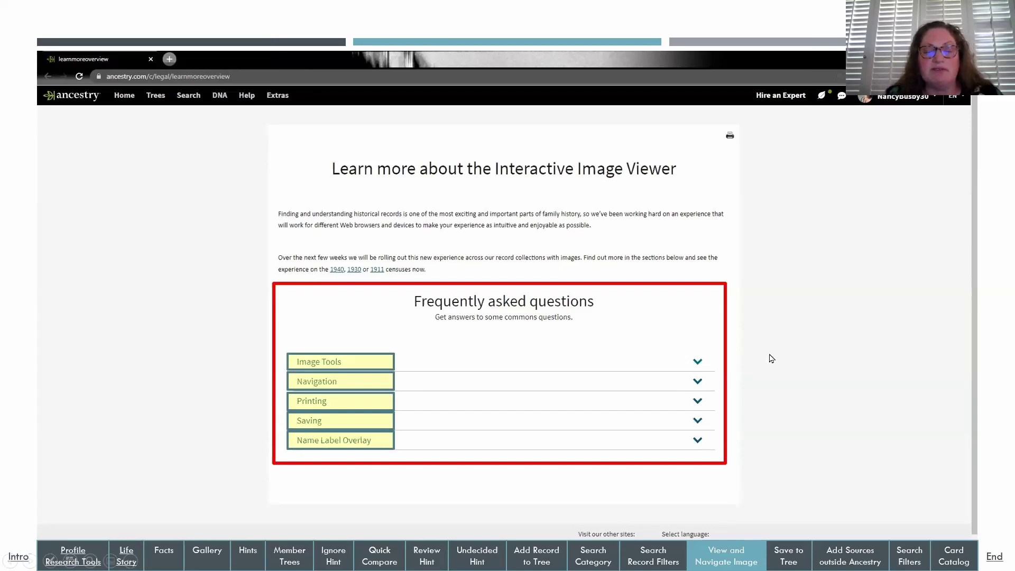
Return to the 1852 Floyd property tax digest at image 59 and open its sharing options
click(771, 358)
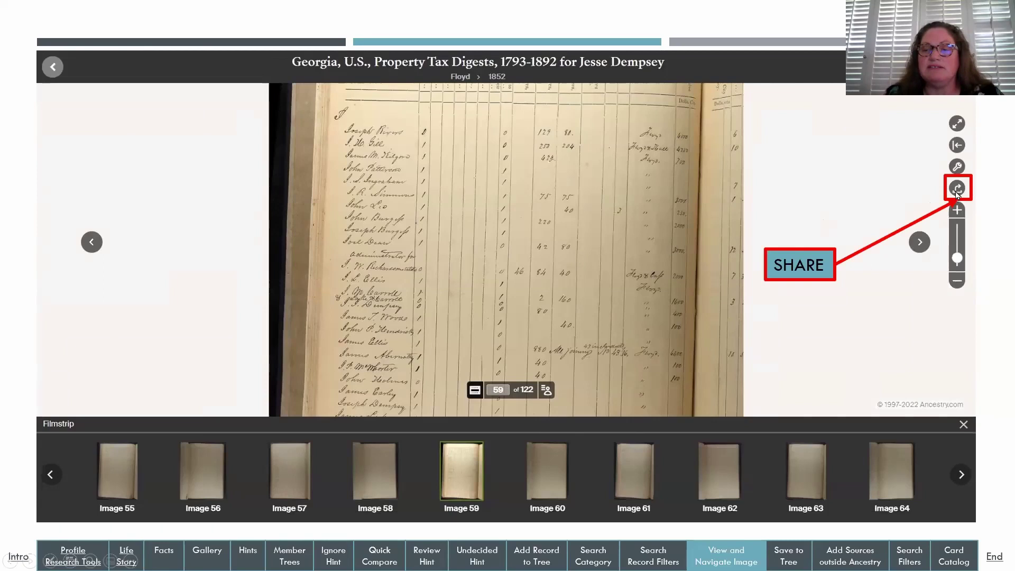
click(886, 200)
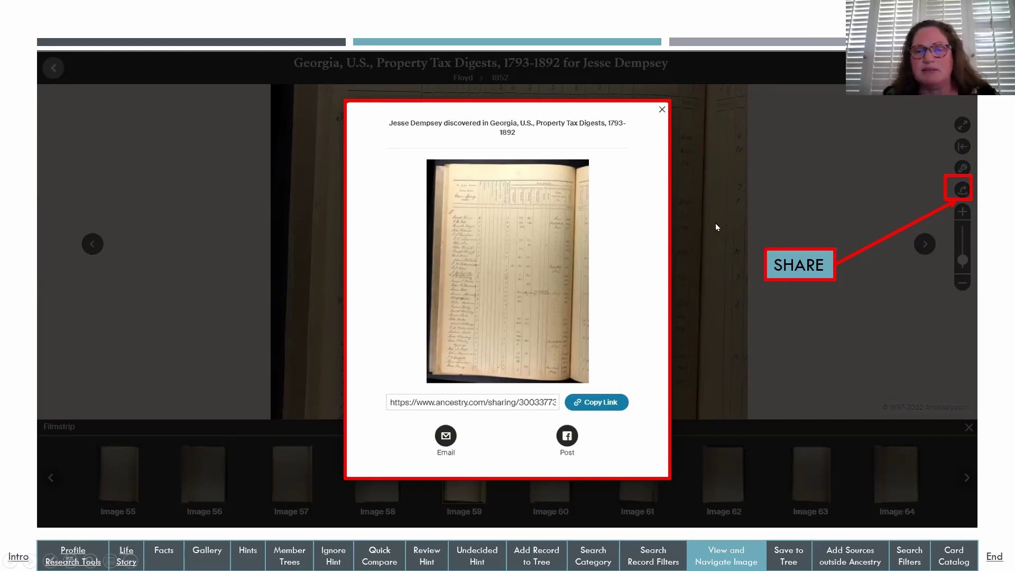
Examine the tax digest image viewer's zoom controls, sharing options, and the ways back to the source page and search window
click(745, 172)
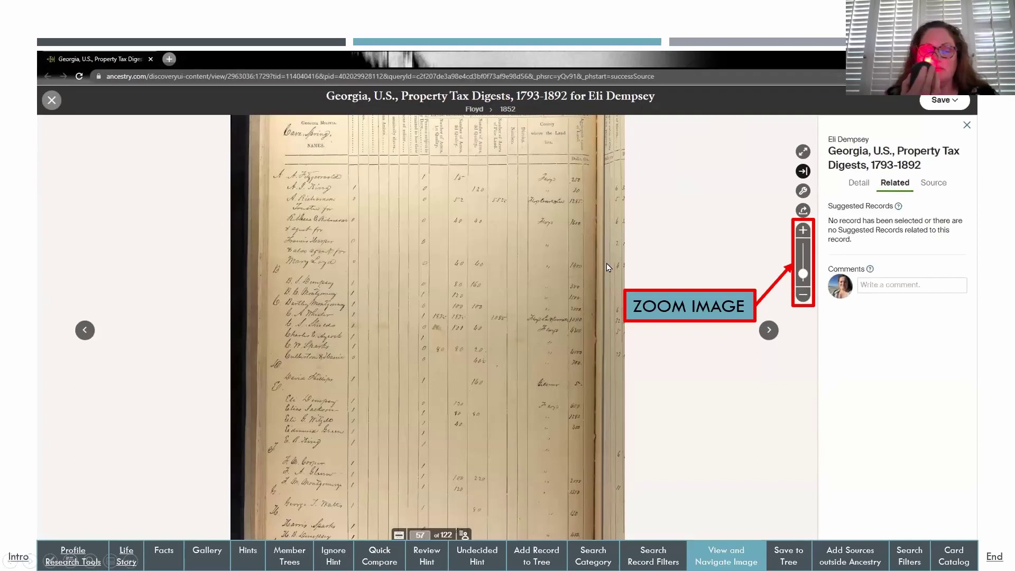
scroll(608, 268, up, 2)
scroll(608, 268, down, 1)
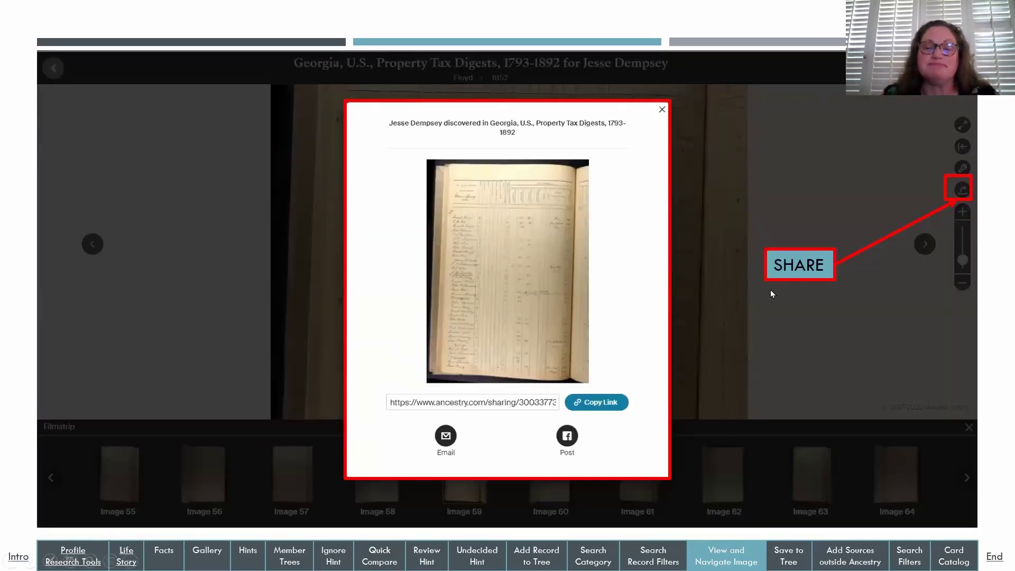
scroll(722, 309, down, 1)
scroll(710, 253, down, 1)
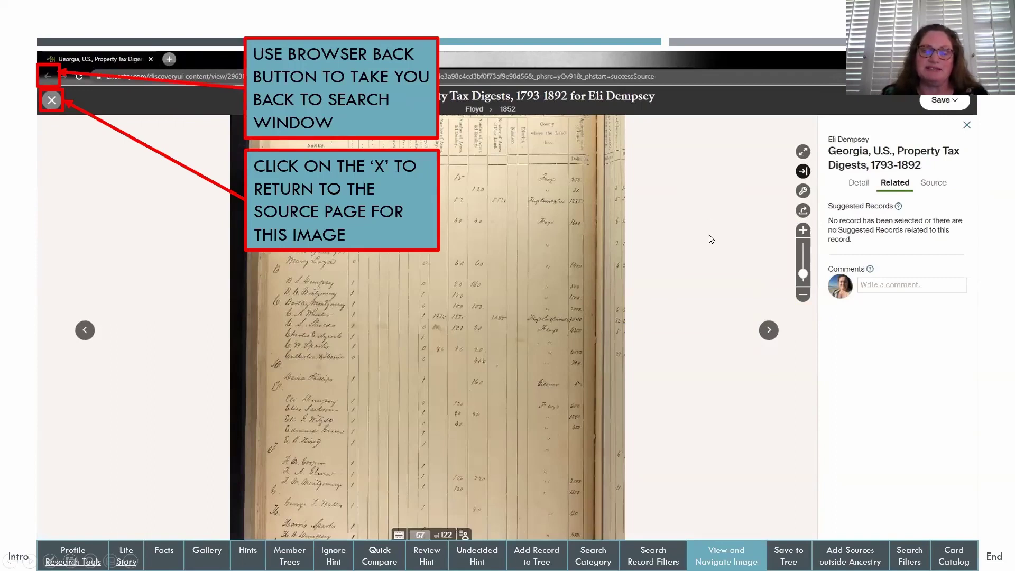
Check the property tax digest among the ancestor's sources, and examine the forms for adding a source citation and a web link
key(Right)
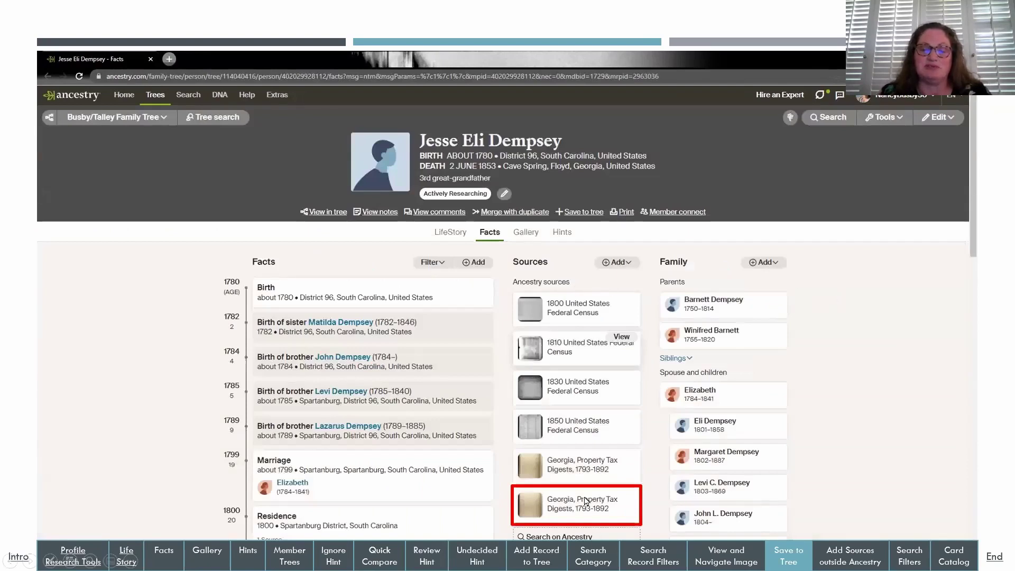
key(Right)
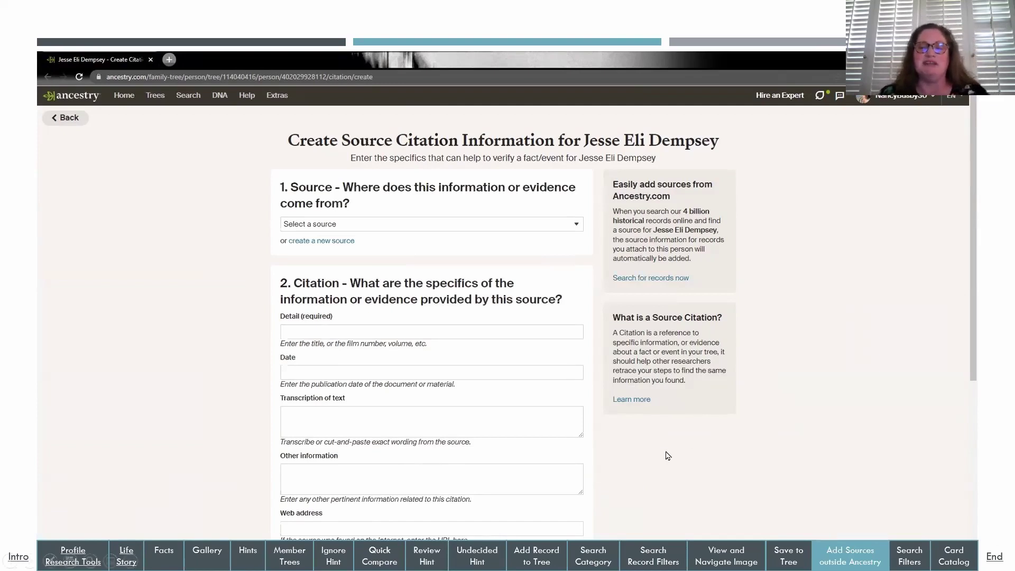
scroll(844, 288, down, 5)
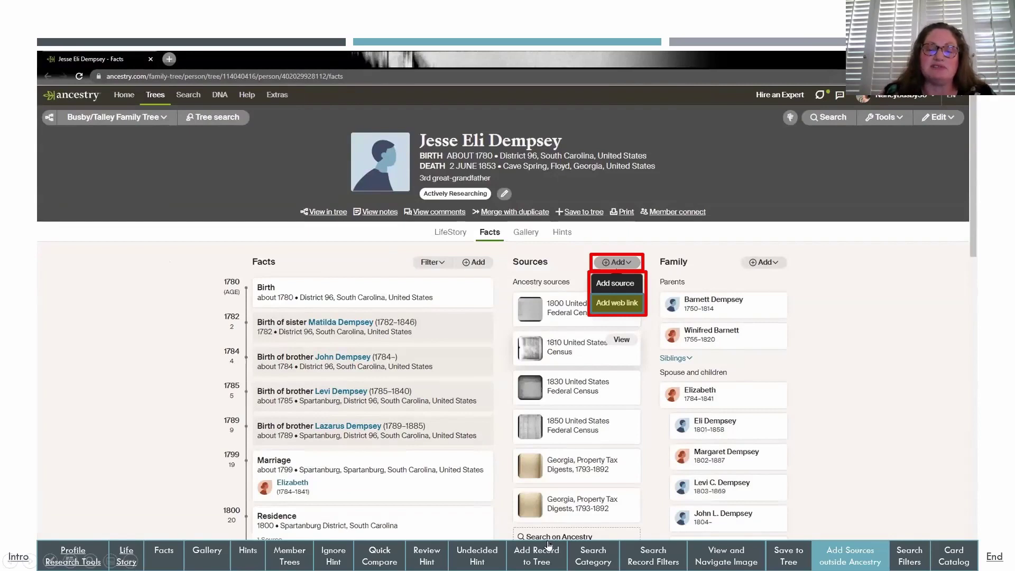
click(608, 306)
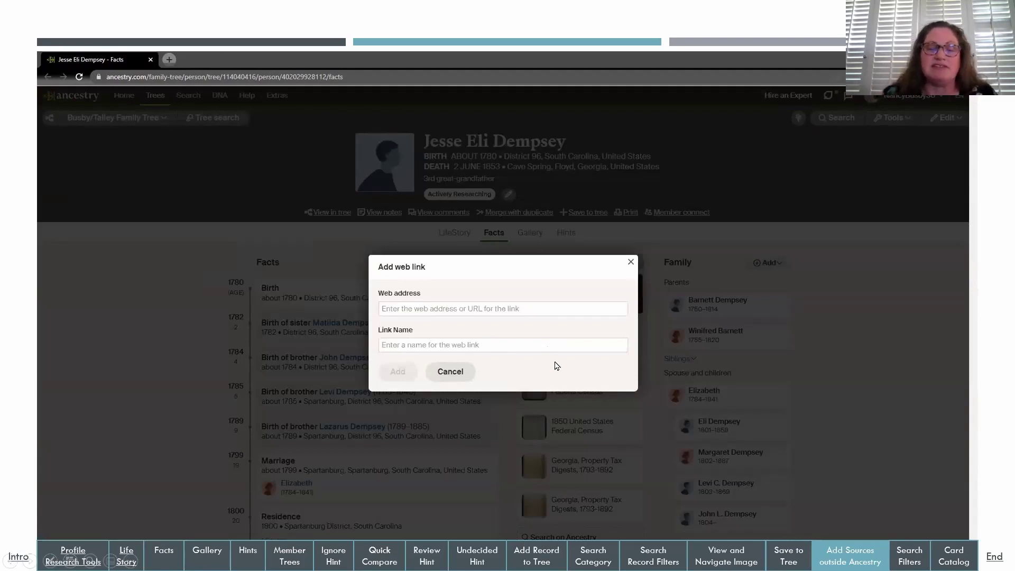
key(Escape)
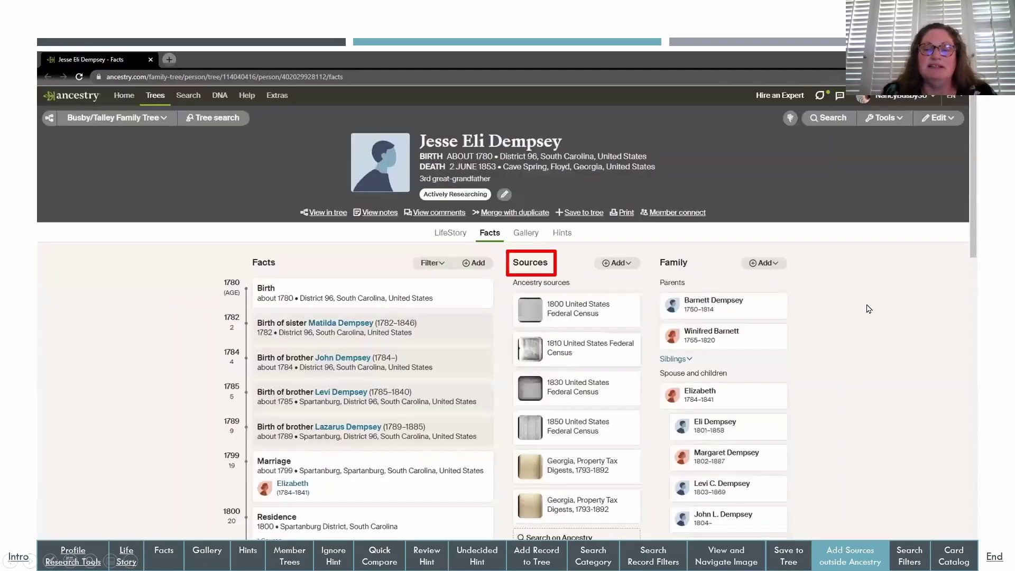
Examine the search category shortcuts and filters, and open the All Collections search page at its Explore by location map
key(Right)
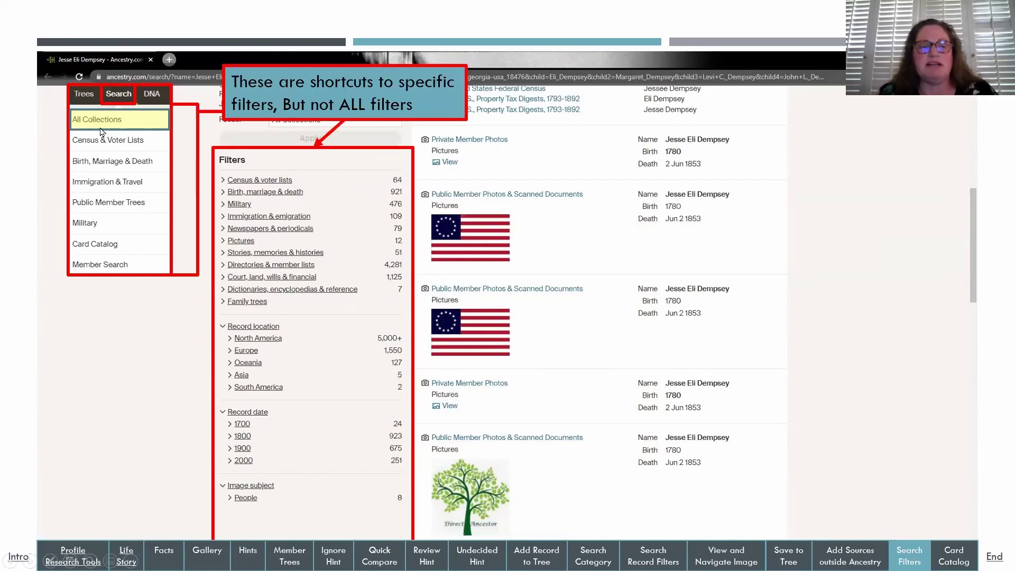
click(880, 248)
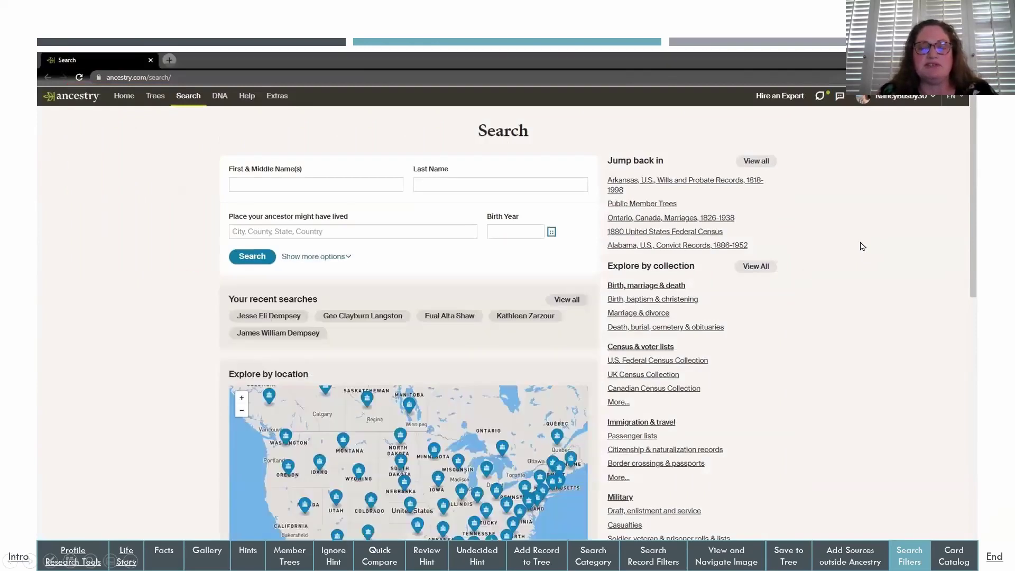
click(863, 246)
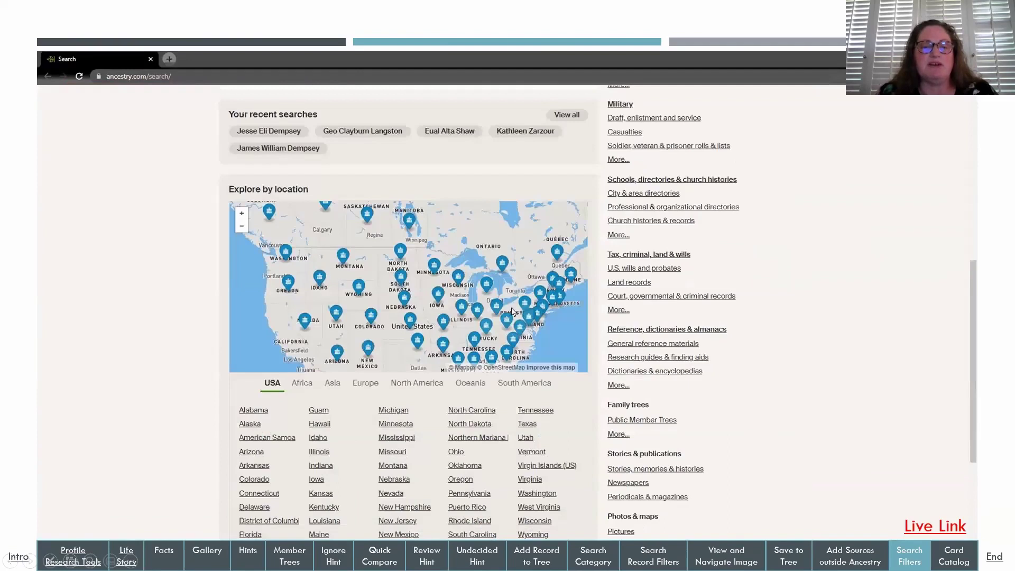
Select New York on the Explore by location map and examine the region choices, including Europe
click(844, 247)
click(843, 246)
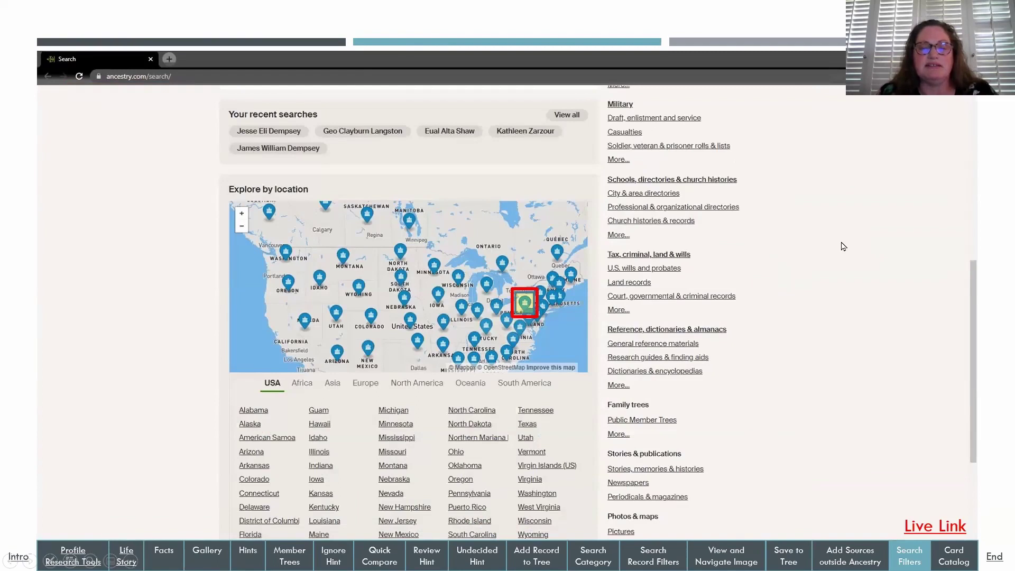
click(844, 246)
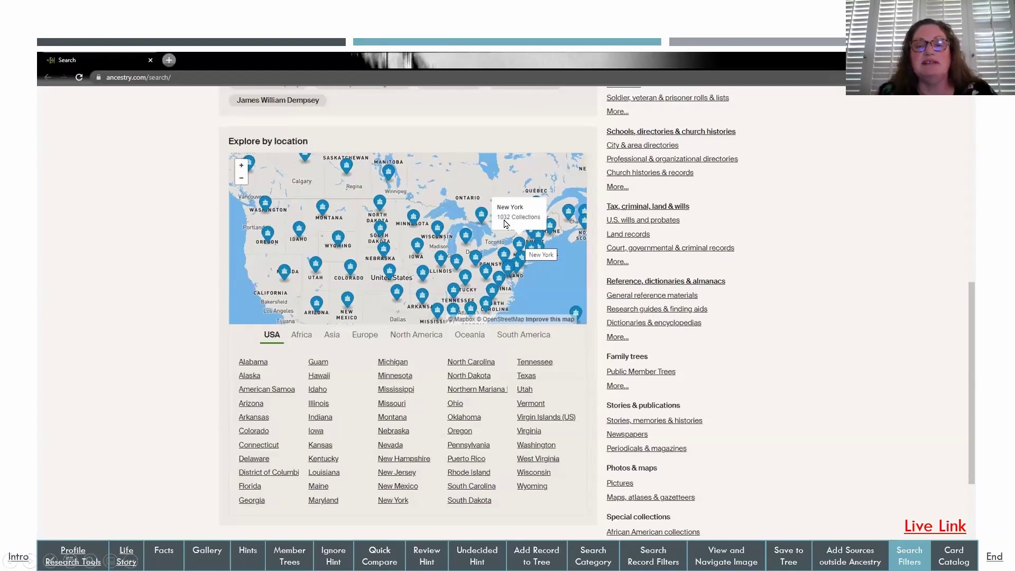
click(841, 256)
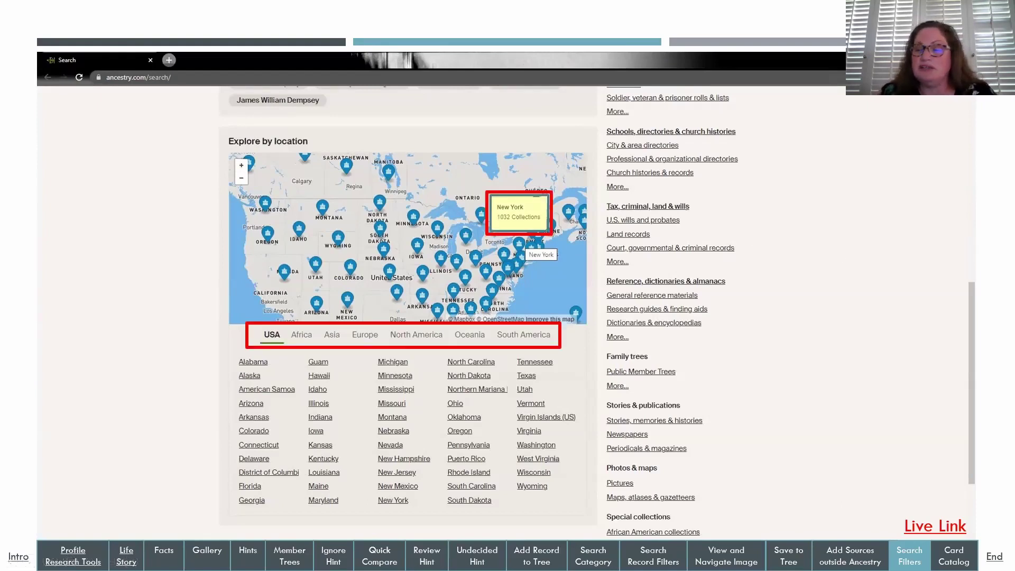
click(841, 256)
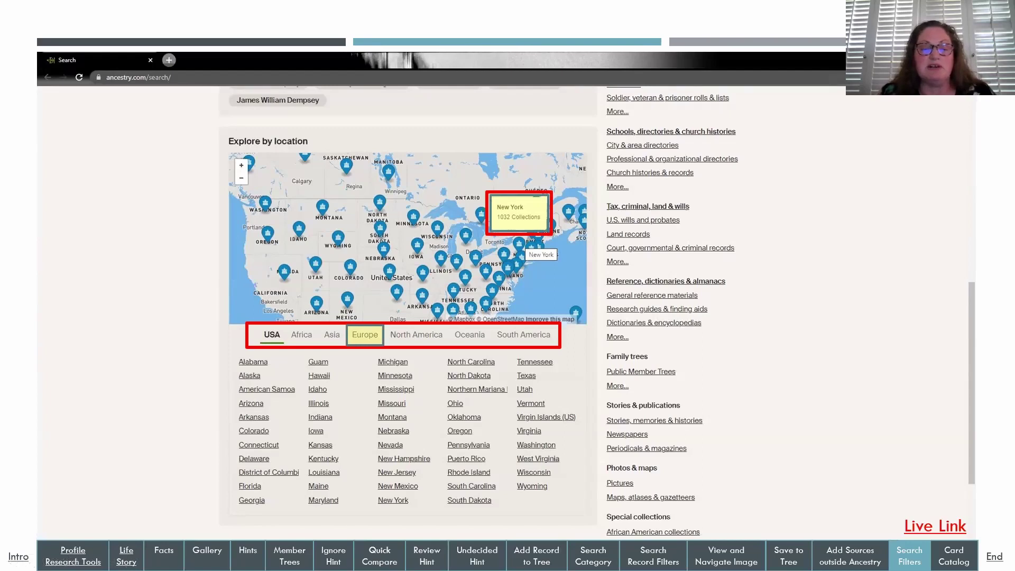
Open the full card catalog from the search page and examine its location and date filters
key(Right)
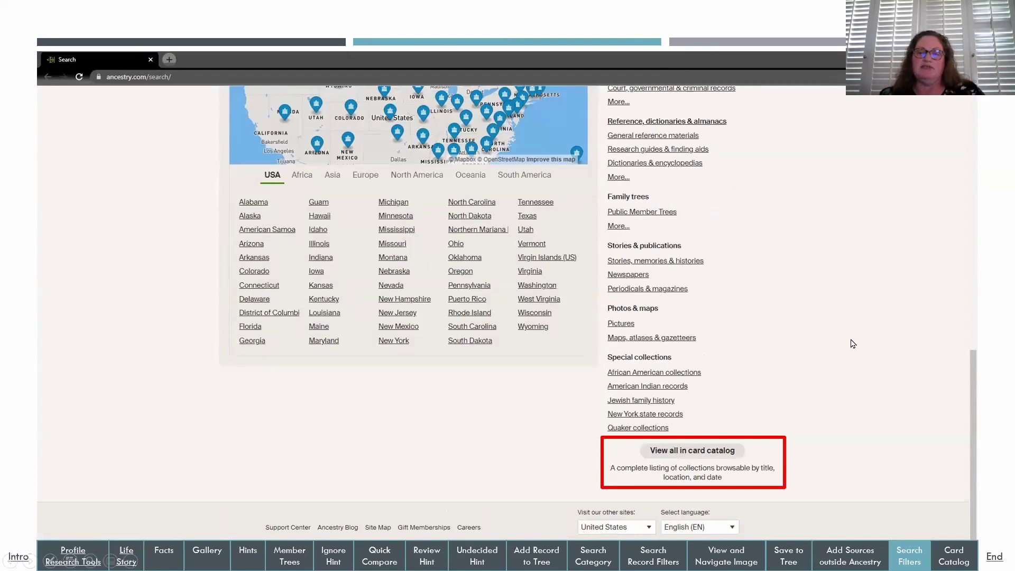
click(829, 391)
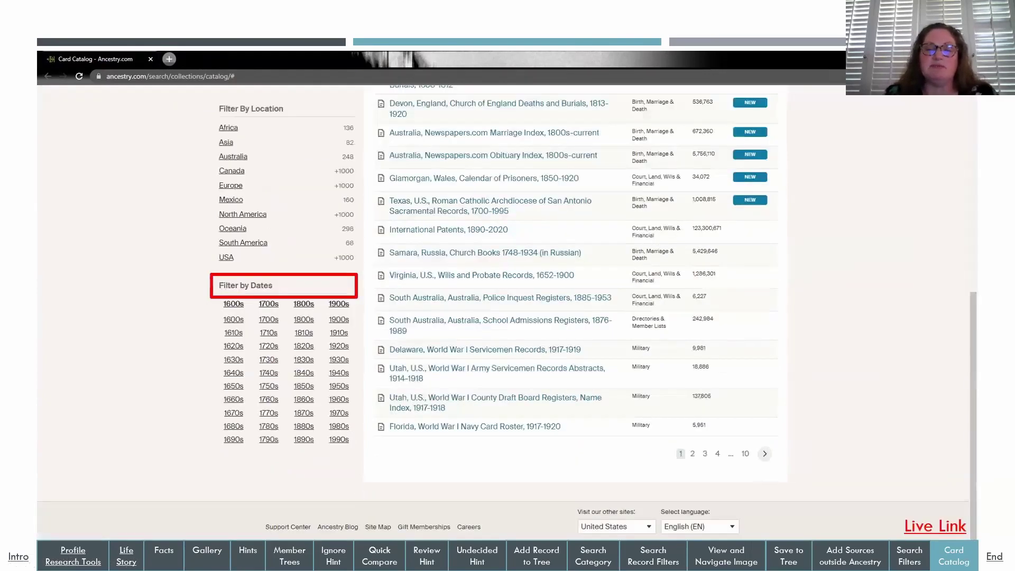
key(Right)
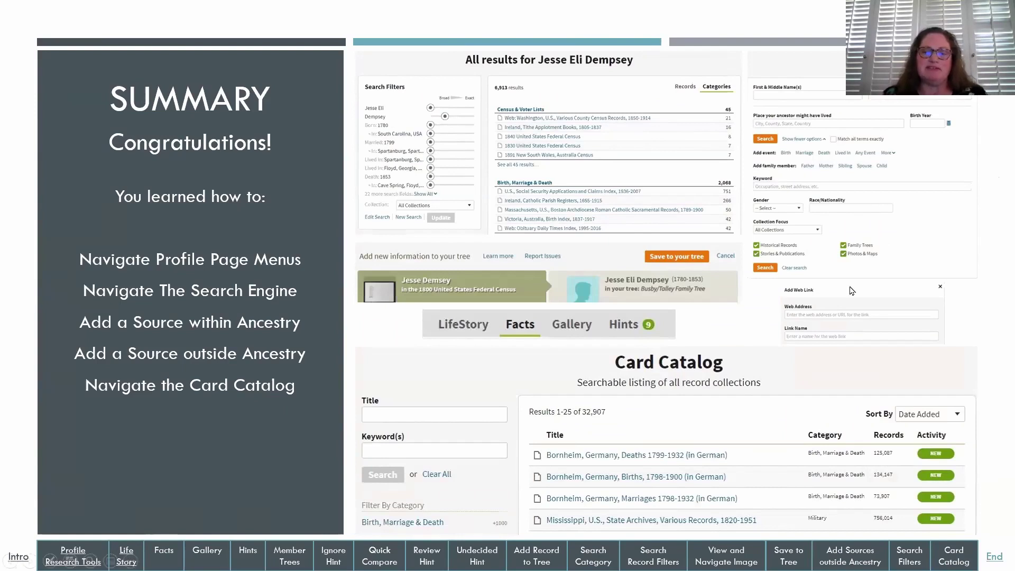
click(973, 317)
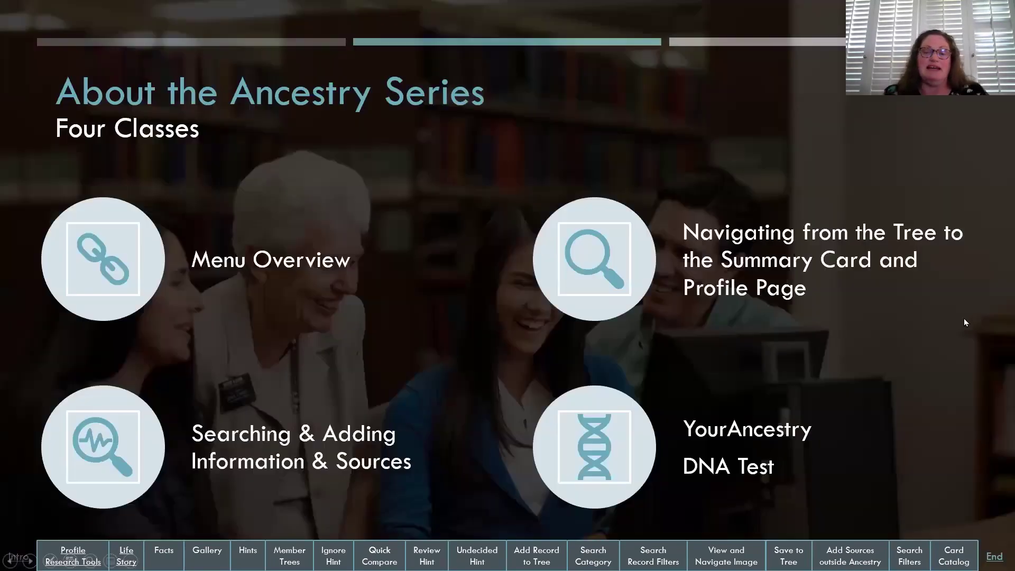
click(932, 350)
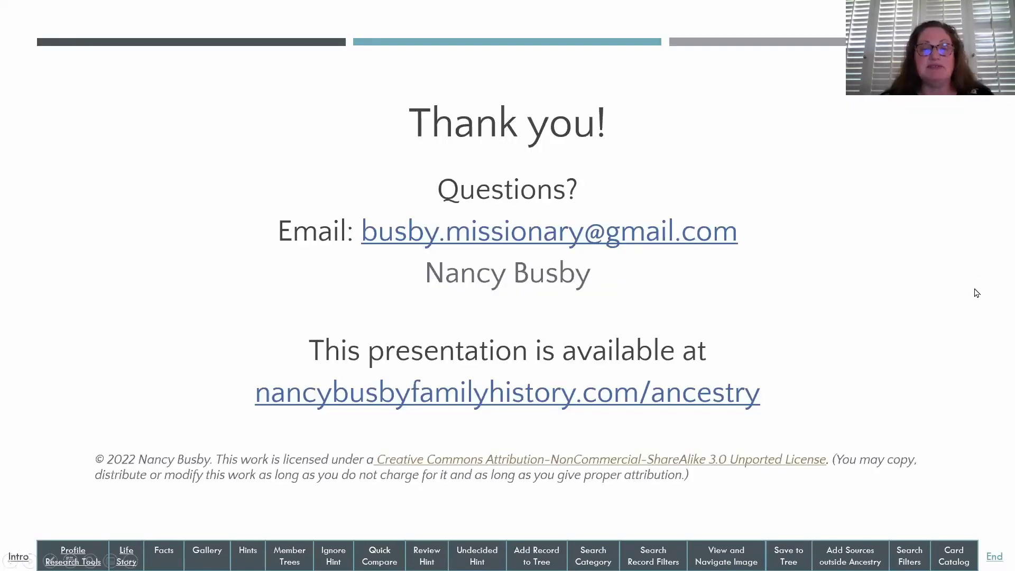